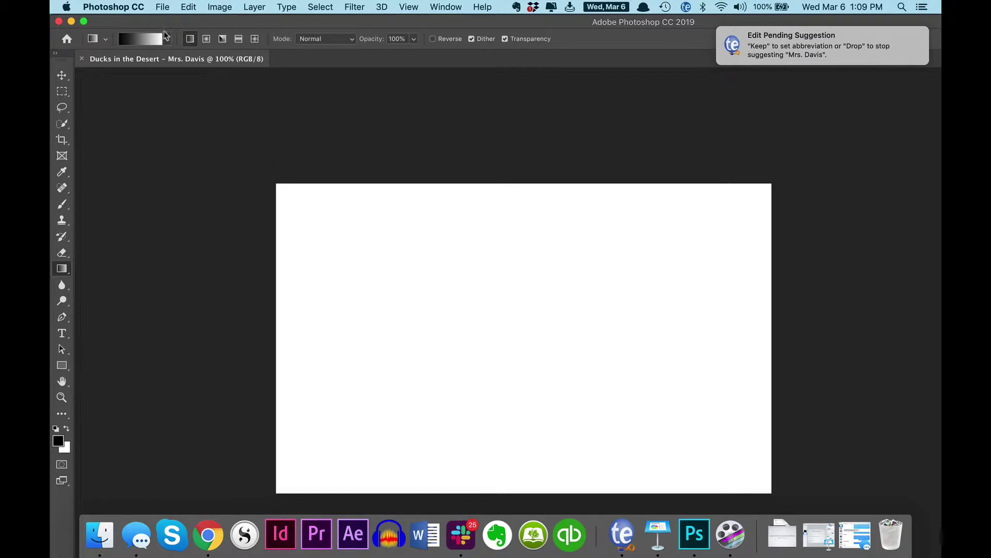
click(166, 8)
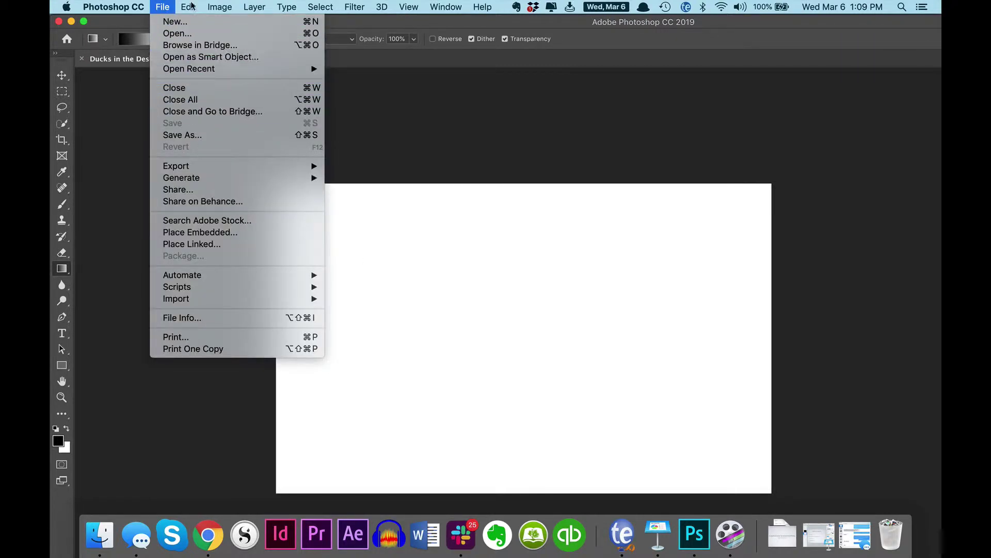
mouse_move(190, 6)
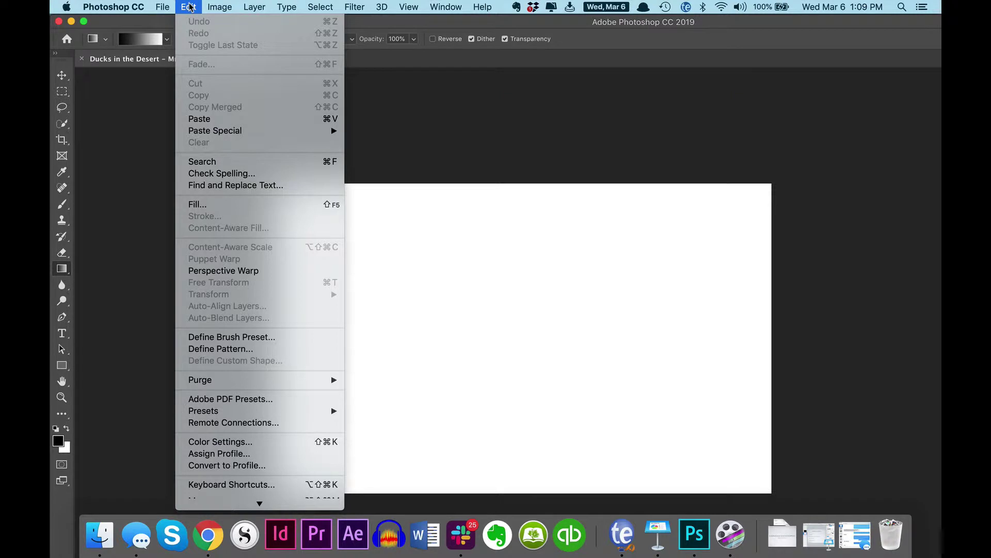
click(412, 170)
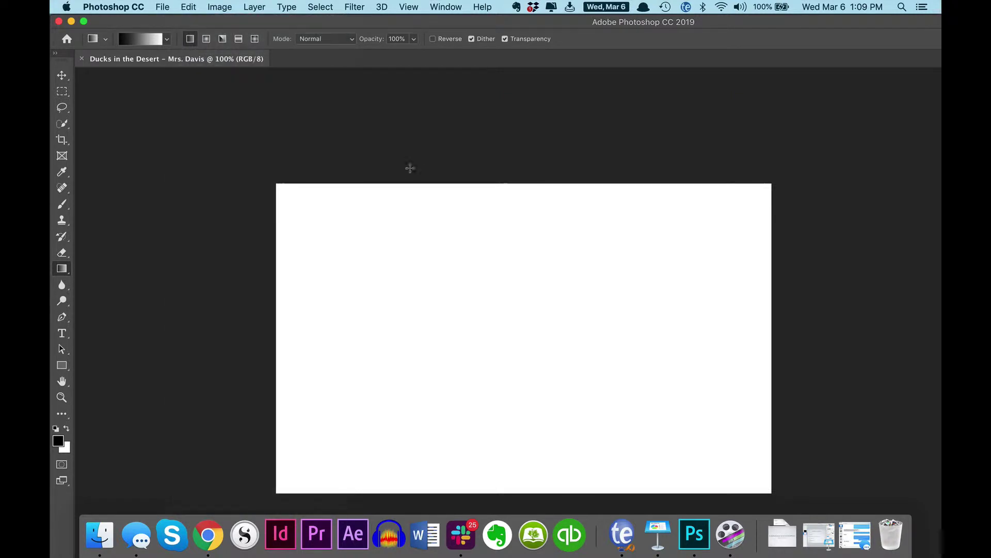
click(85, 22)
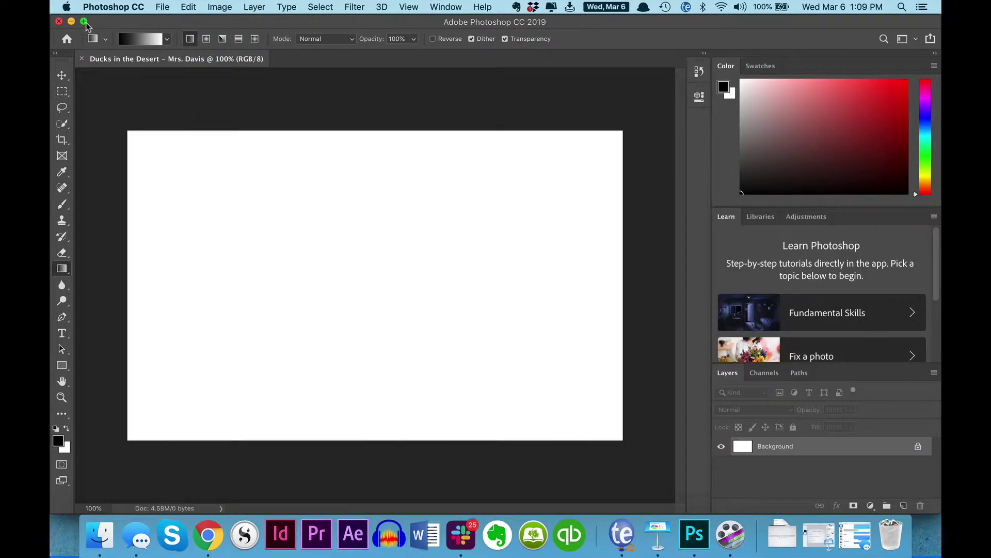
click(86, 23)
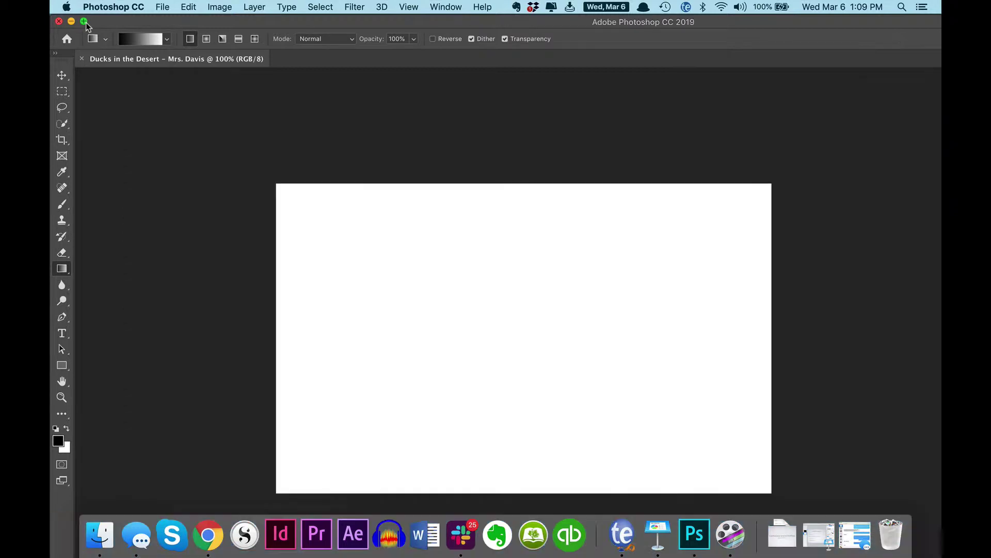
mouse_move(941, 557)
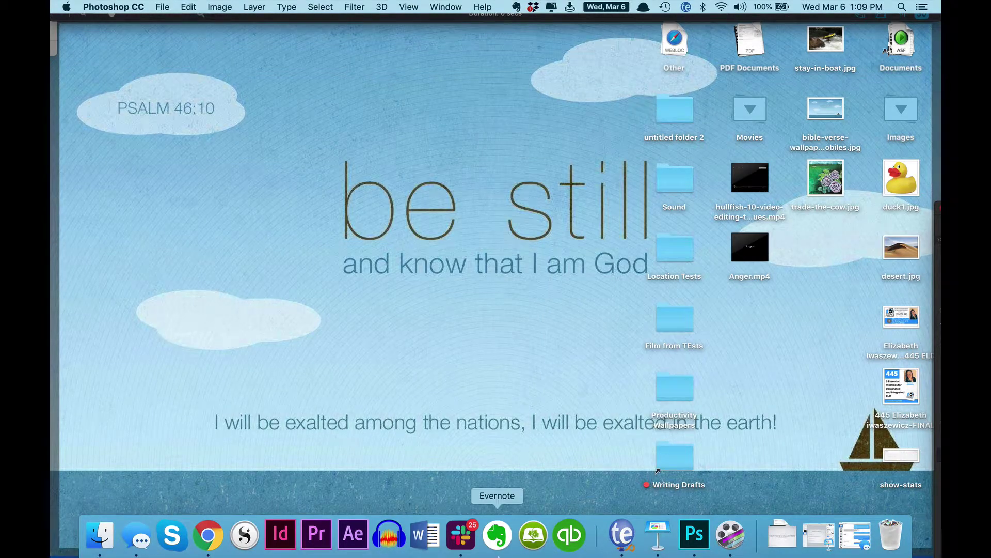
click(695, 534)
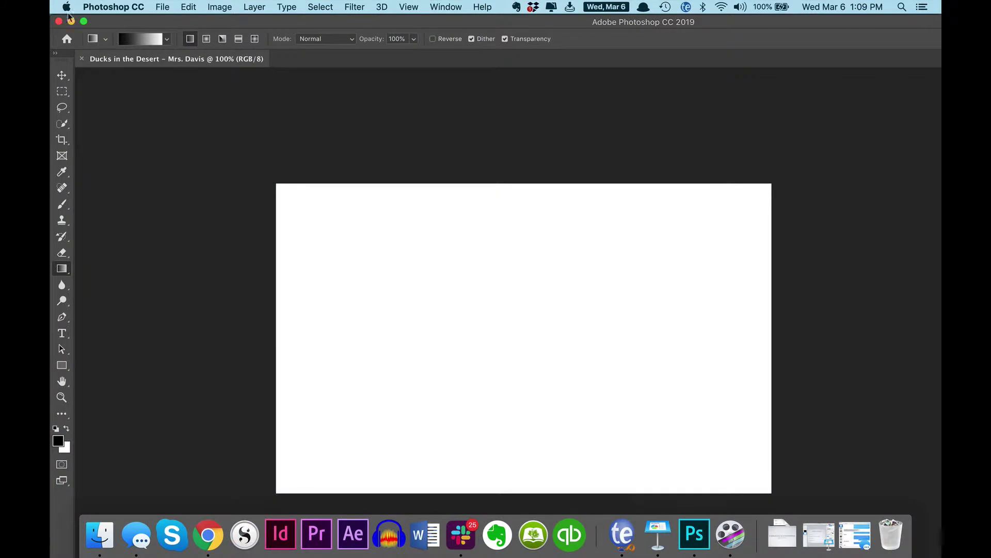
Shrink the application window to expose the desktop, place desert.jpg into the Ducks in the Desert document, and enlarge the window again.
click(84, 21)
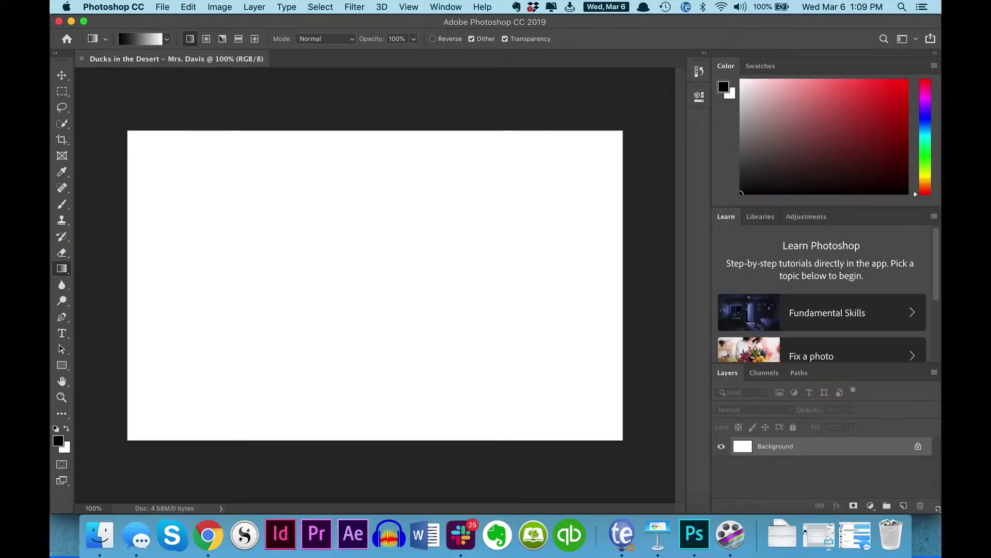
drag(939, 511, 668, 501)
click(724, 178)
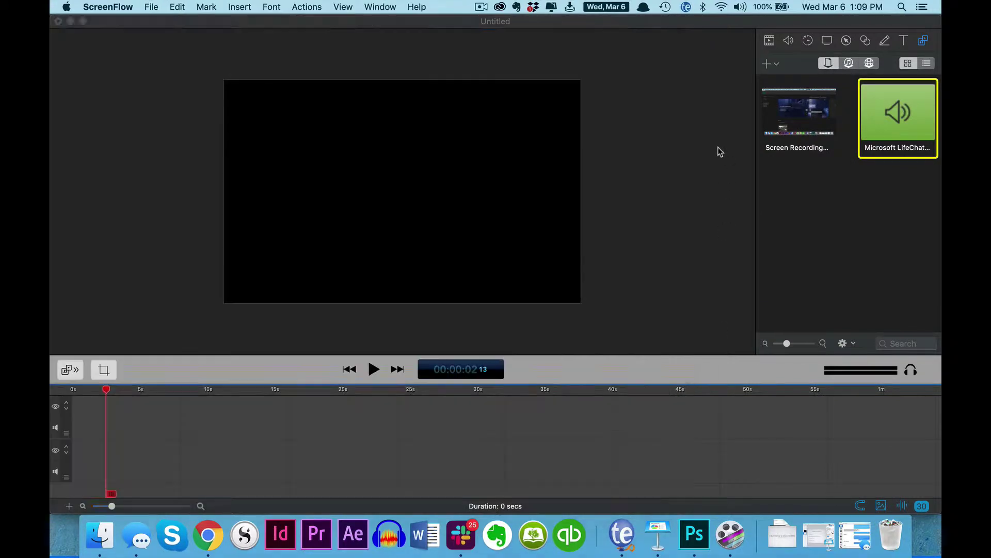
click(72, 22)
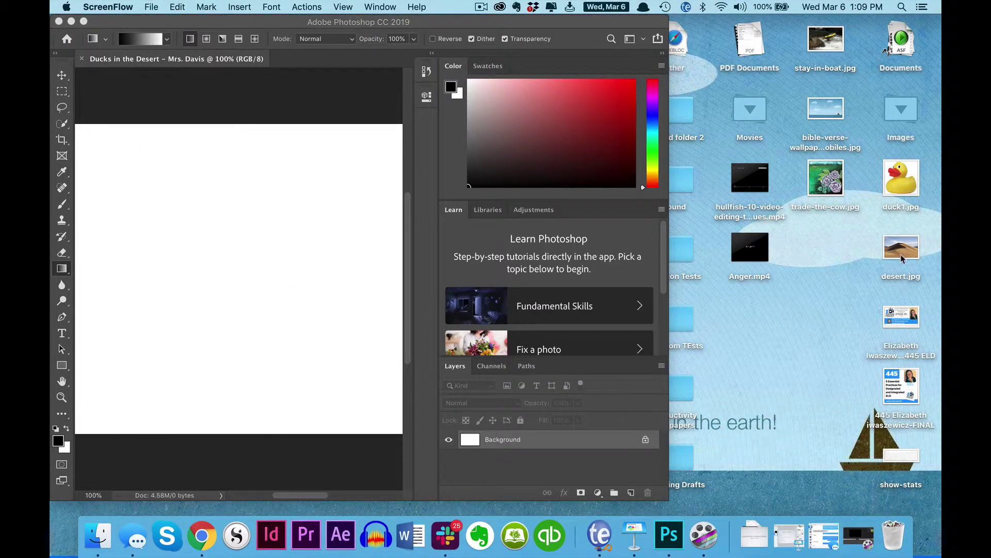
drag(903, 256, 219, 252)
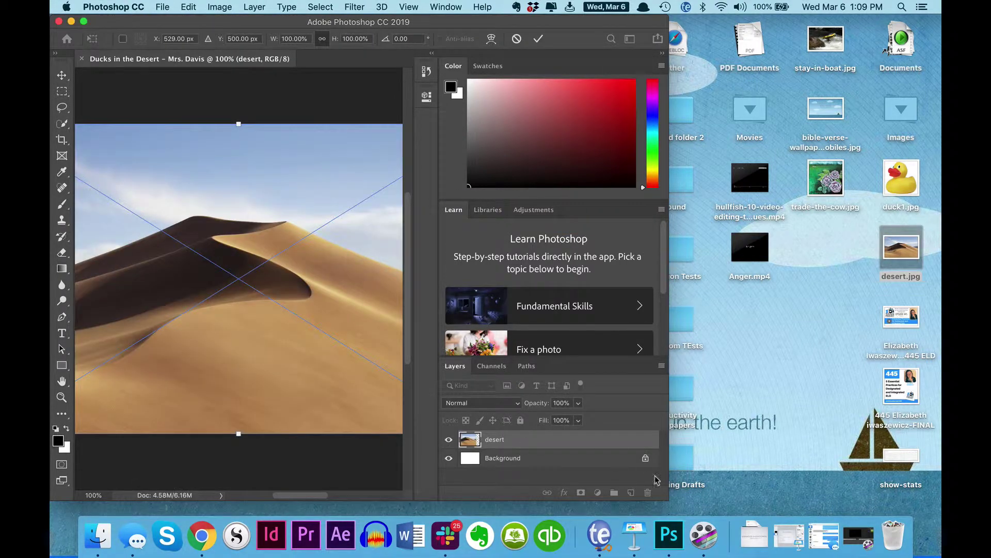
drag(669, 499, 938, 531)
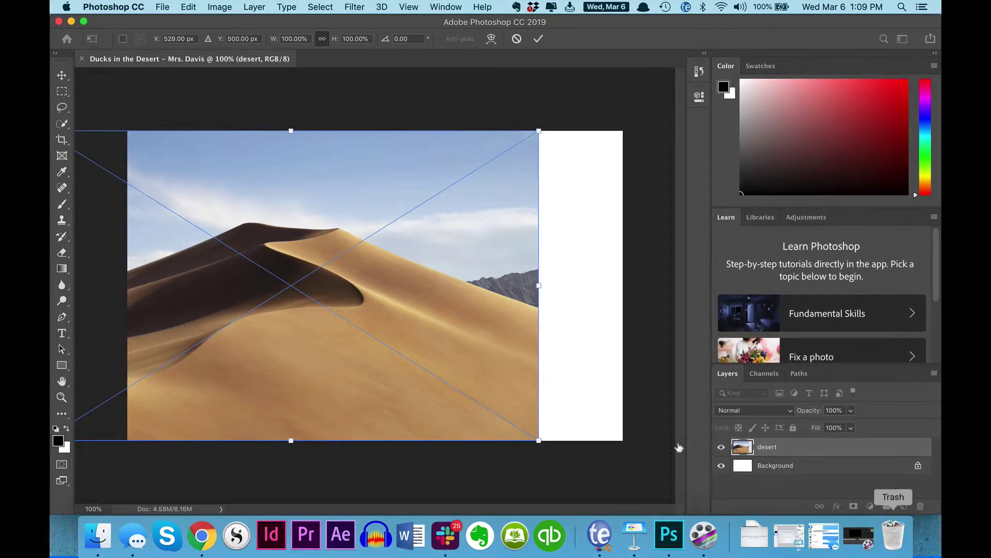
Move the placed desert image so it covers the whole canvas and commit the placement.
drag(453, 333, 533, 339)
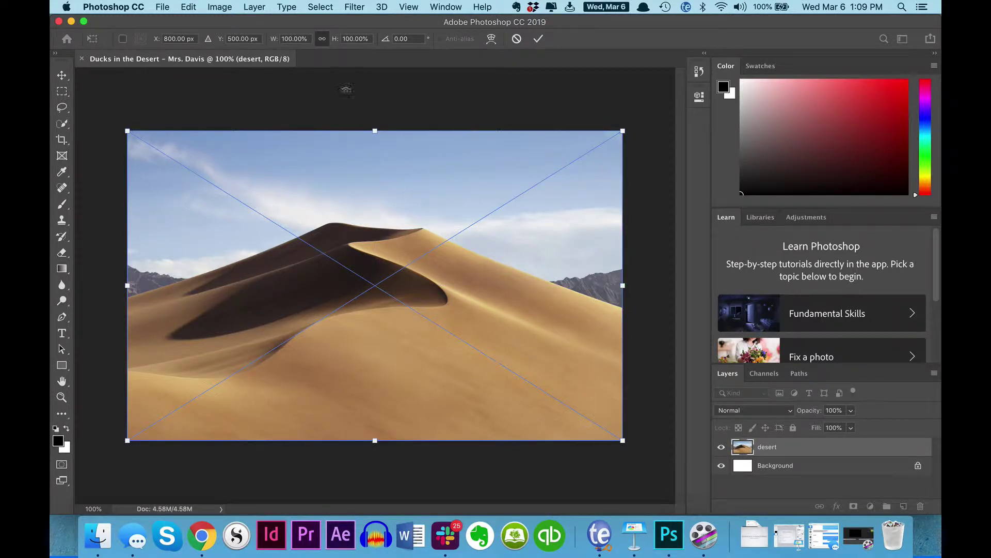
key(Return)
key(g)
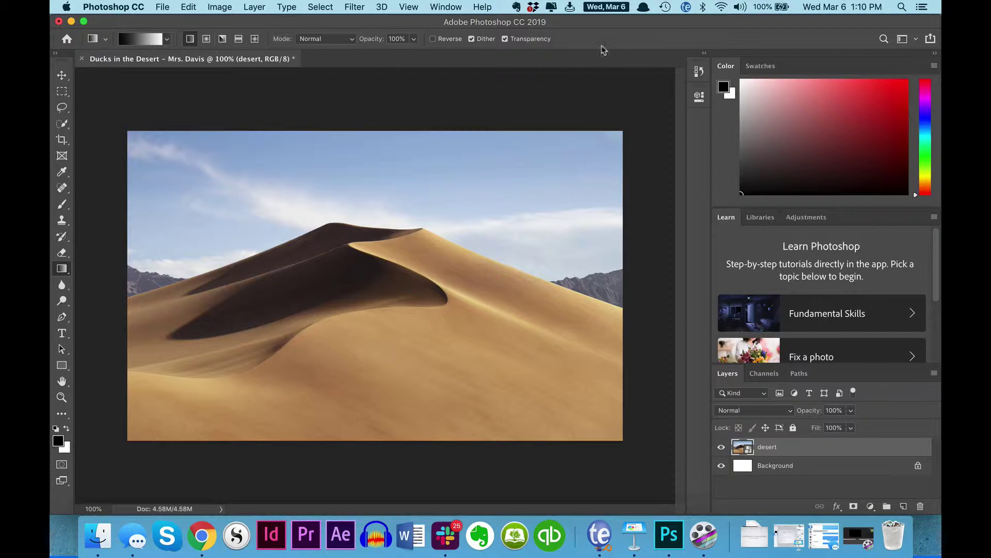
Open duck1.jpg from the desktop as a separate document and bring it to the front with the window back in place.
drag(597, 23, 520, 144)
drag(908, 194, 289, 183)
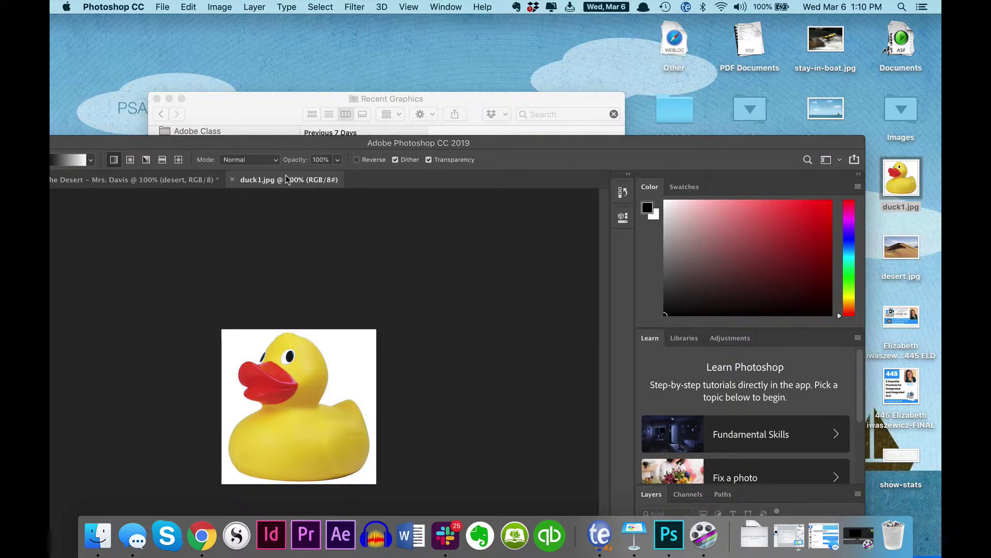
drag(304, 142, 385, 21)
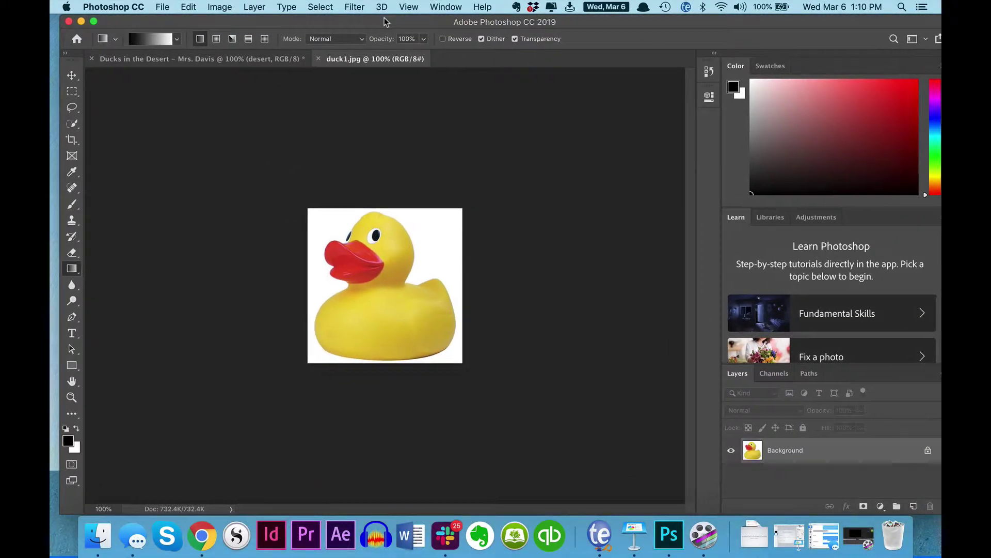
click(249, 59)
click(339, 59)
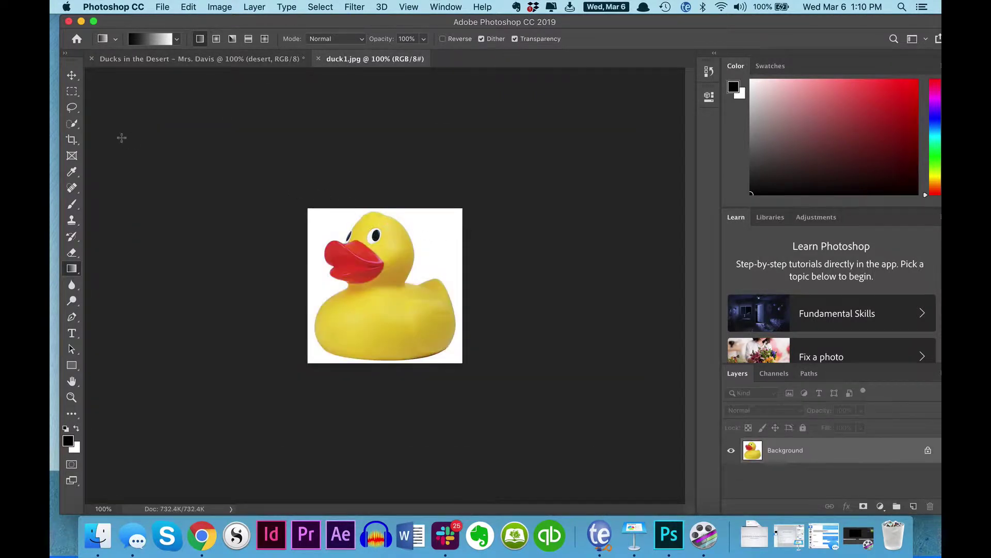
click(73, 123)
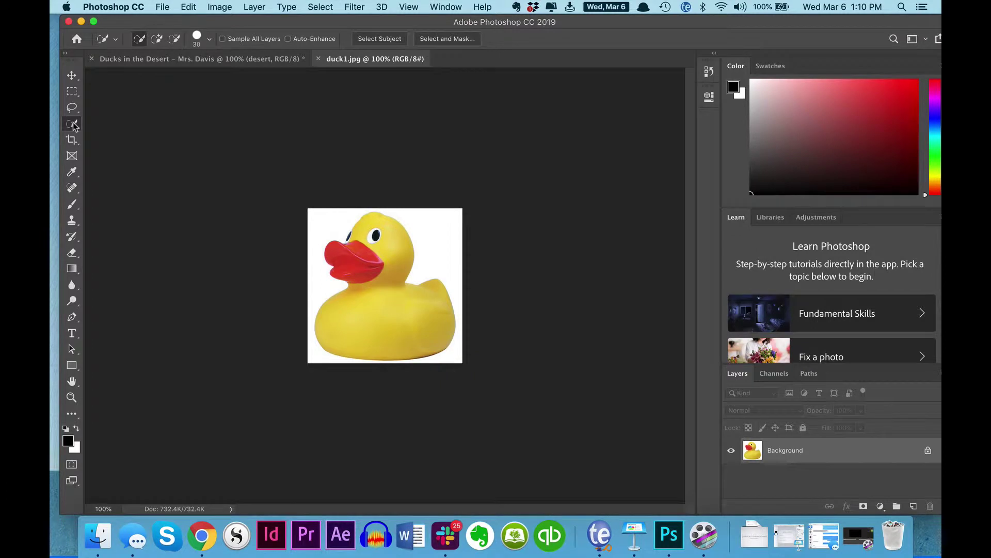
right_click(74, 126)
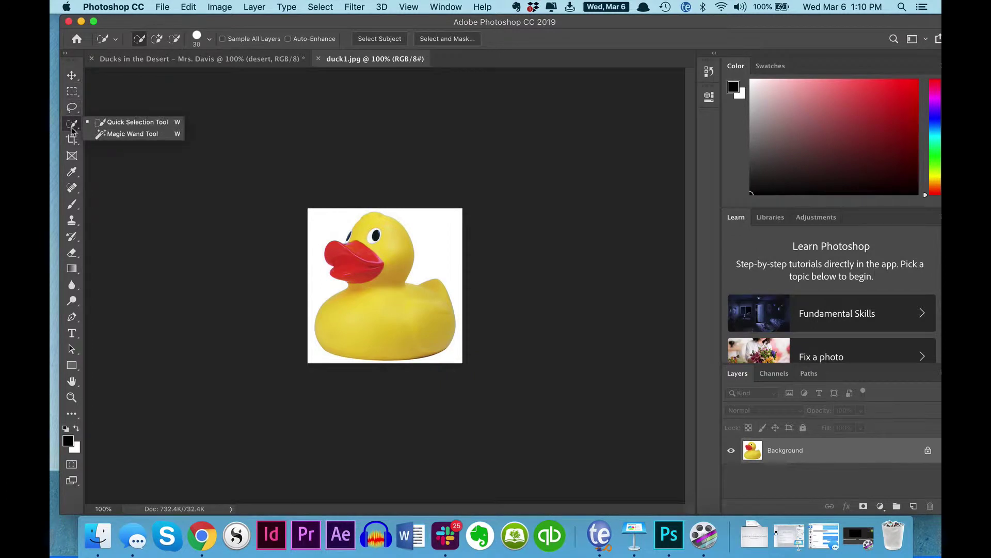
click(112, 135)
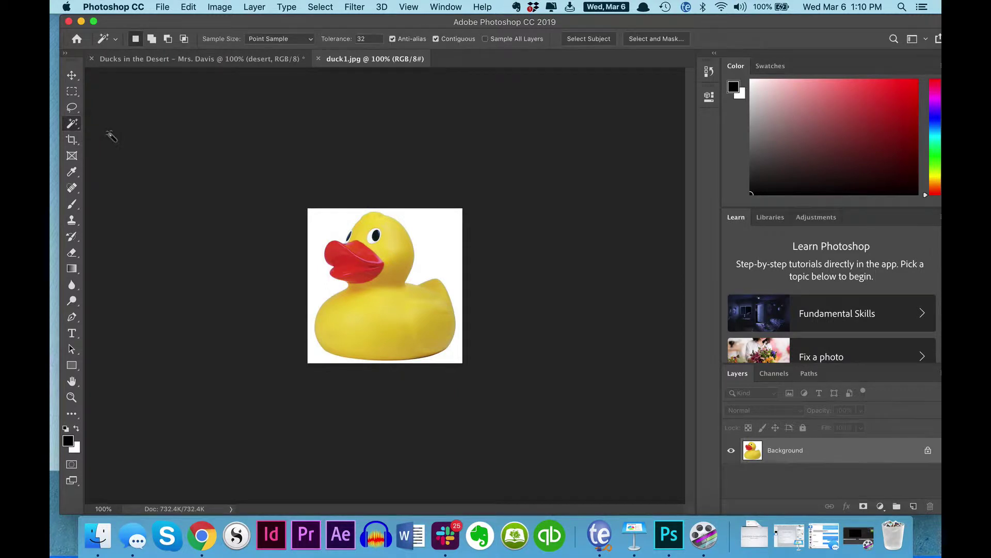
click(321, 228)
click(317, 7)
click(327, 33)
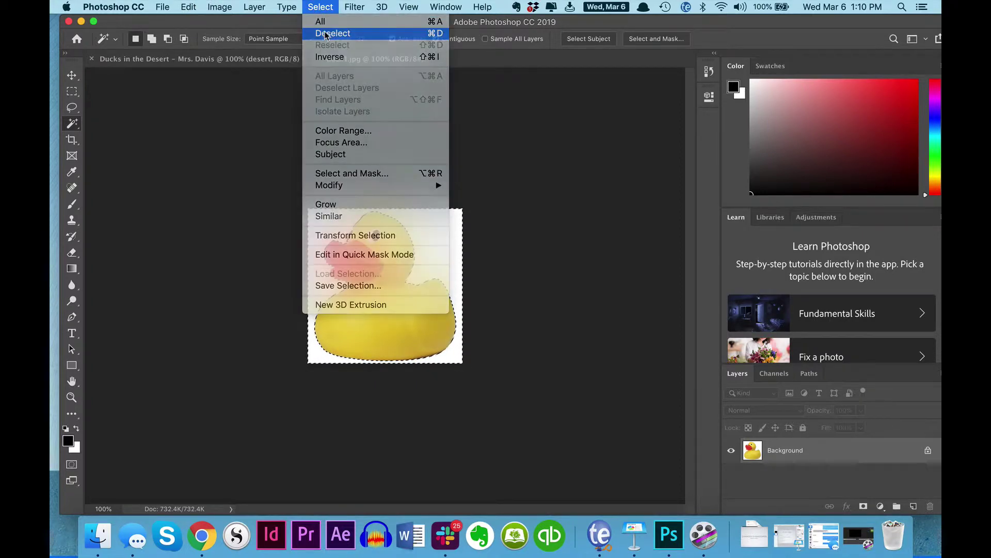
Convert the duck image's locked Background into a regular layer named Duck Layer.
right_click(765, 450)
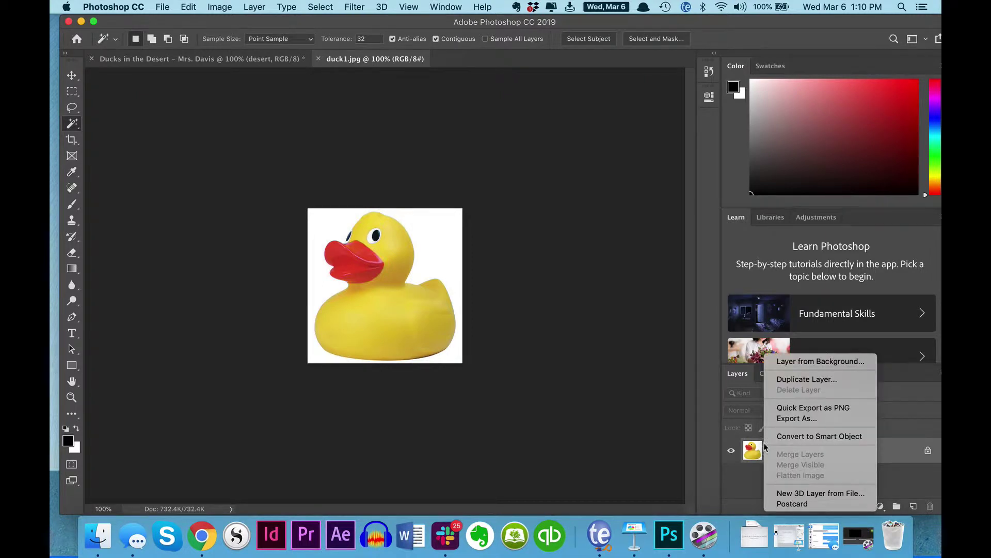
click(803, 360)
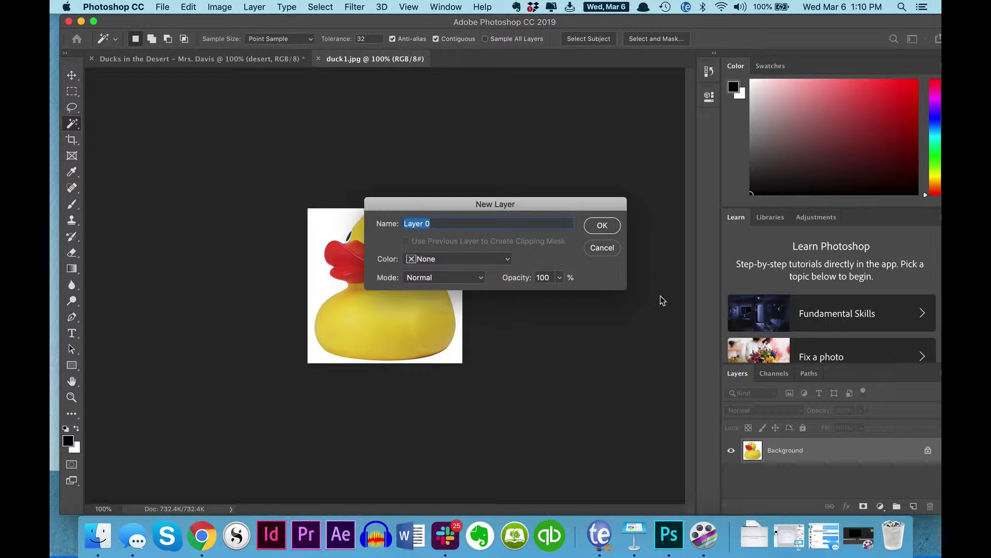
text(Duck)
key(Return)
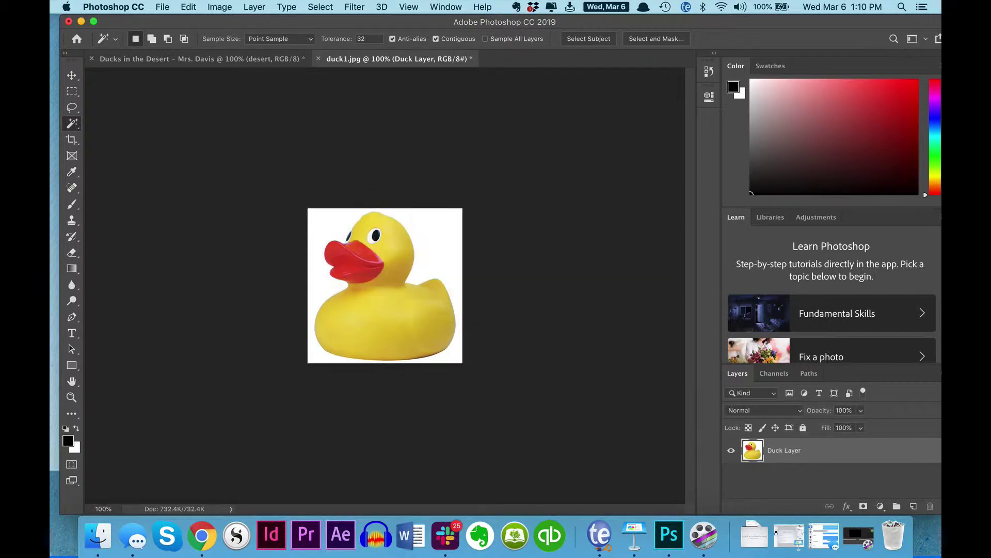
Select the white area around the duck with the Magic Wand tool and delete it.
click(72, 124)
click(113, 133)
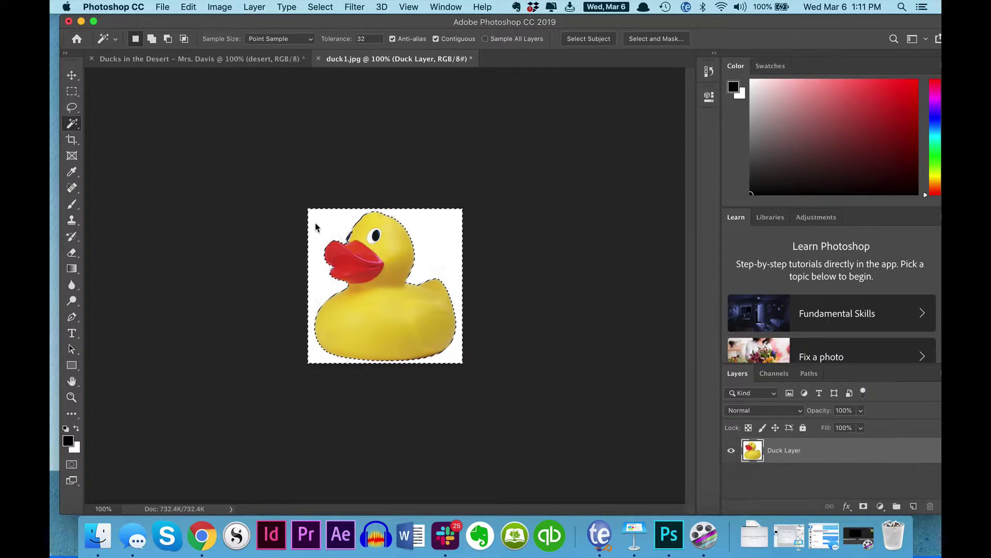
key(Delete)
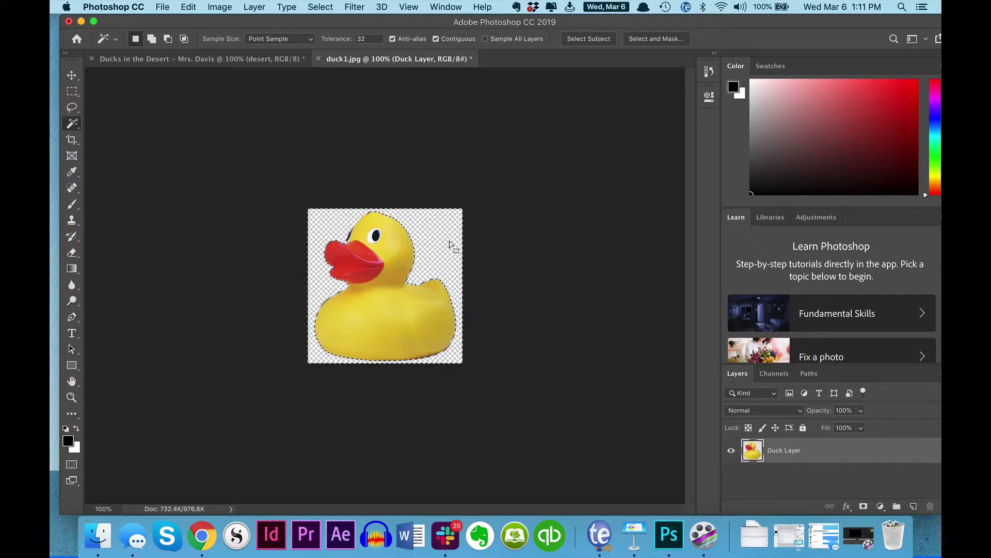
Switch to the Move tool and deselect the area around the duck.
click(68, 79)
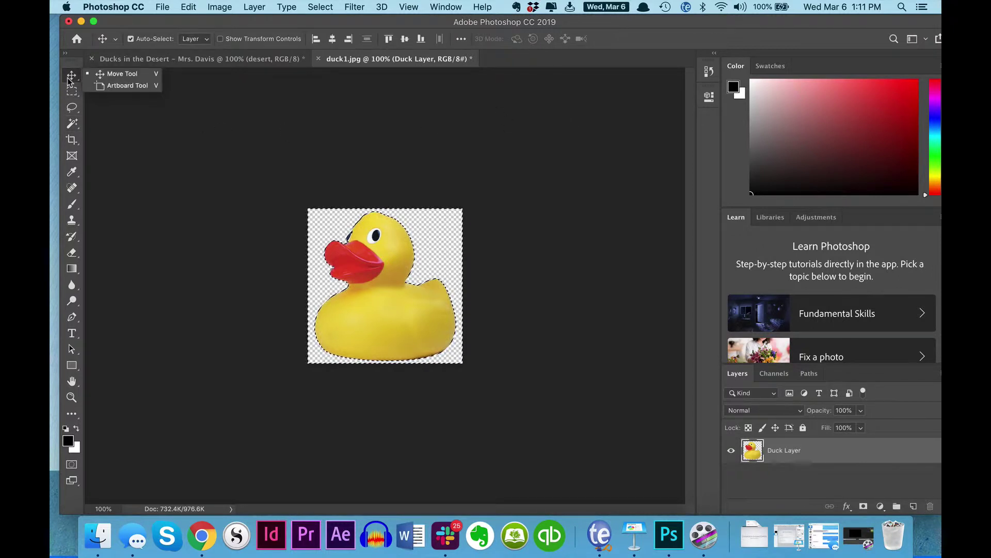
click(120, 75)
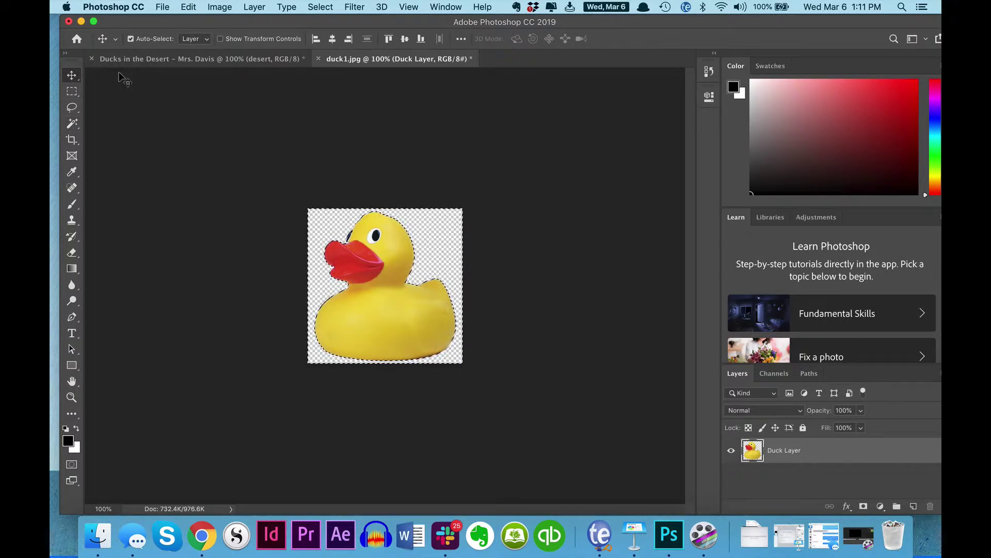
click(321, 6)
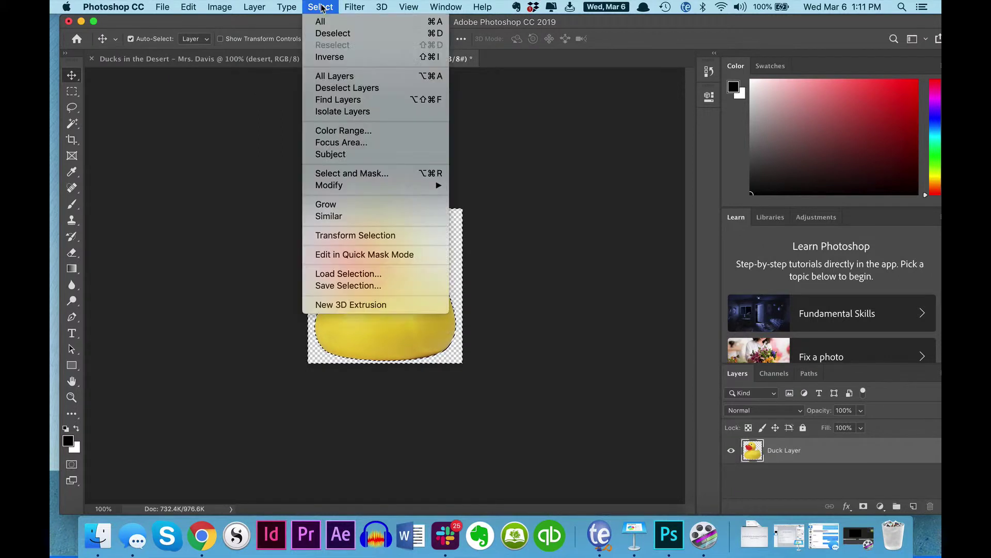
click(327, 36)
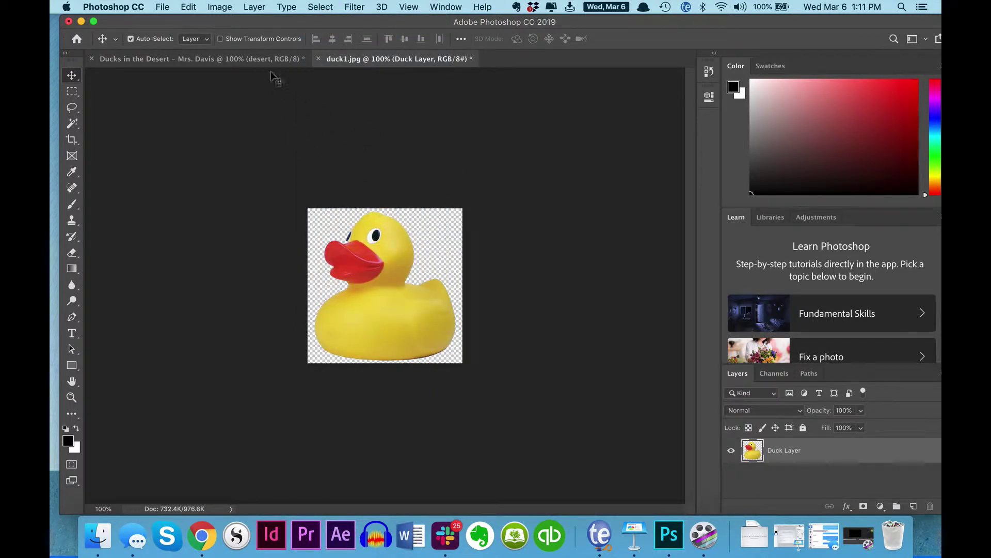
Arrange both documents as 2-up Vertical and copy the cut-out duck onto the dunes in the desert document.
click(444, 7)
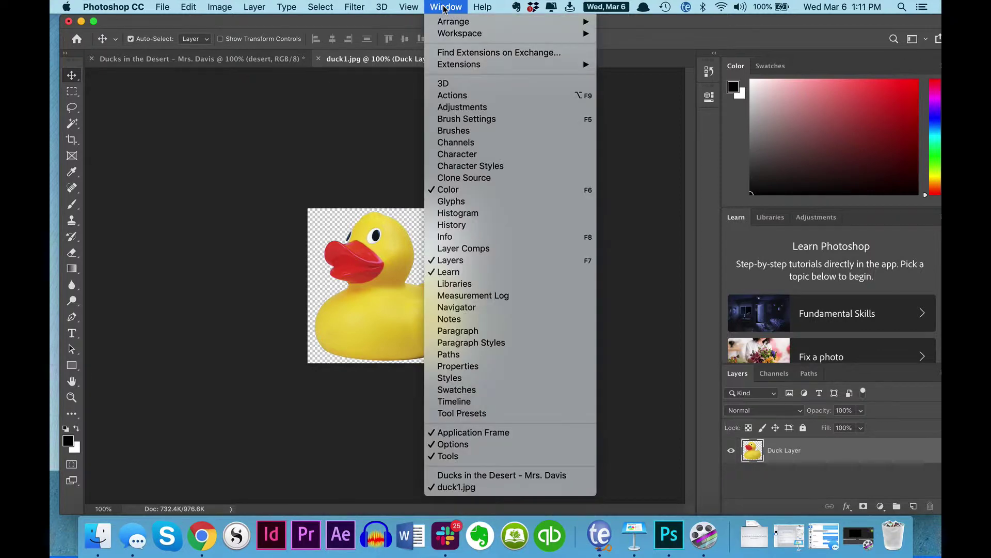
mouse_move(452, 25)
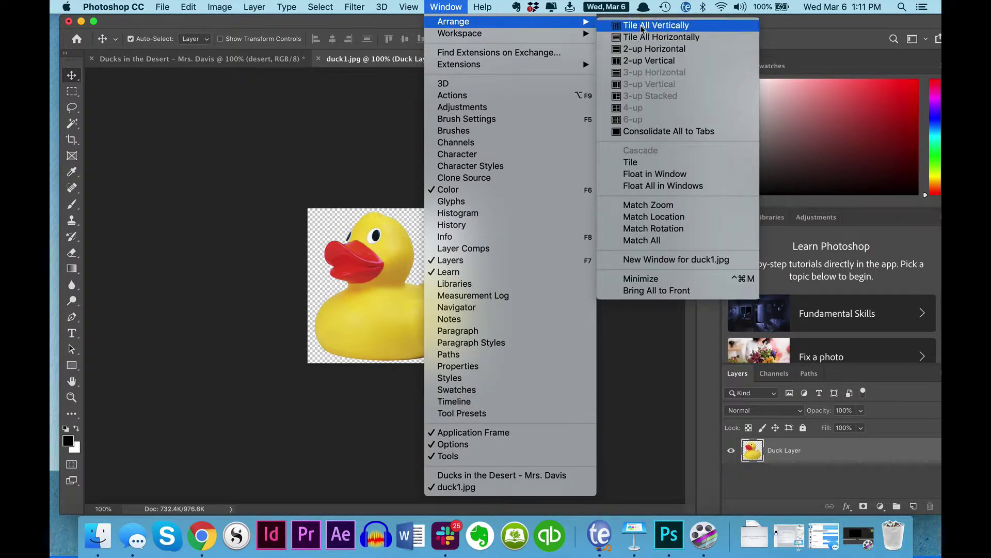
click(641, 61)
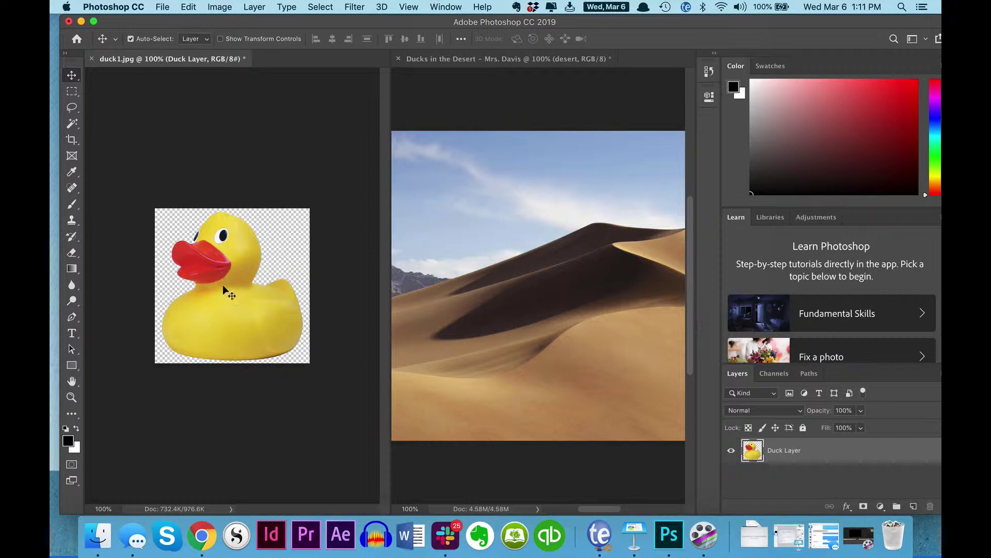
drag(222, 284, 487, 262)
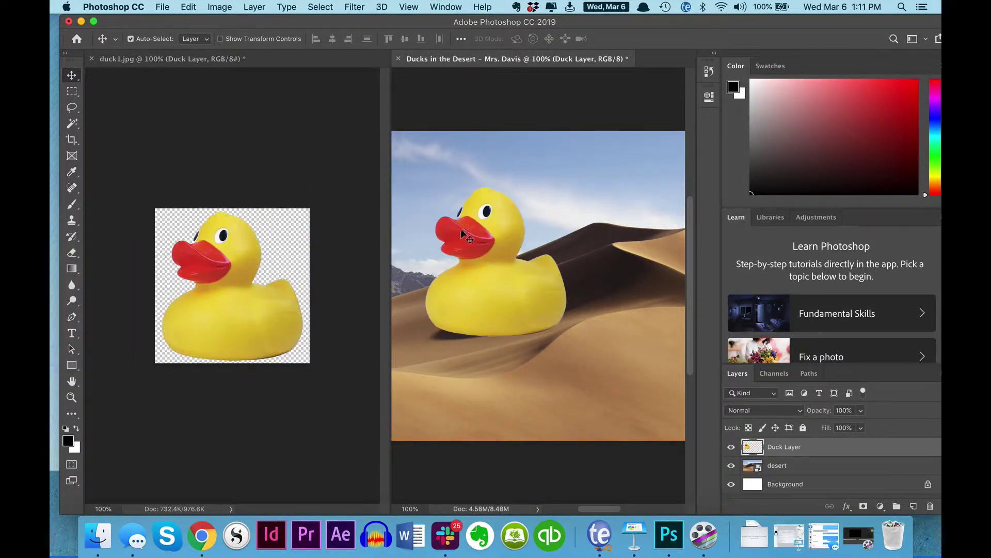
click(296, 133)
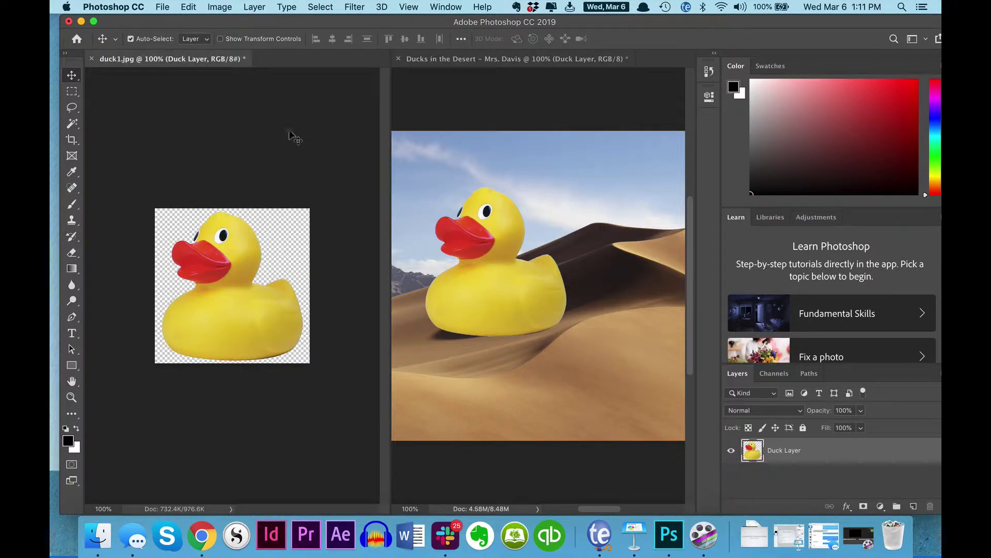
Save the cut-out duck document in Photoshop format as transparent-duck, keeping maximum compatibility, and close it.
click(161, 7)
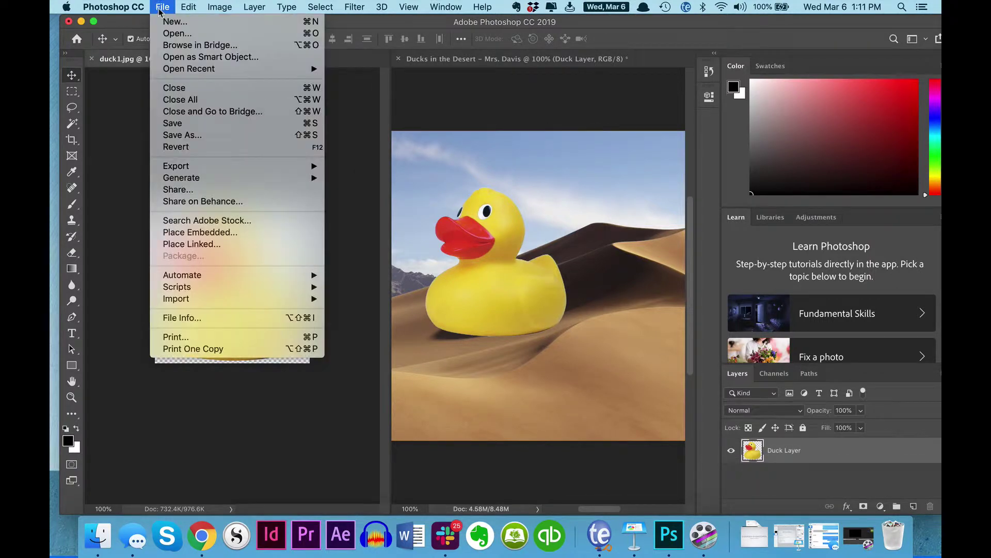
click(177, 135)
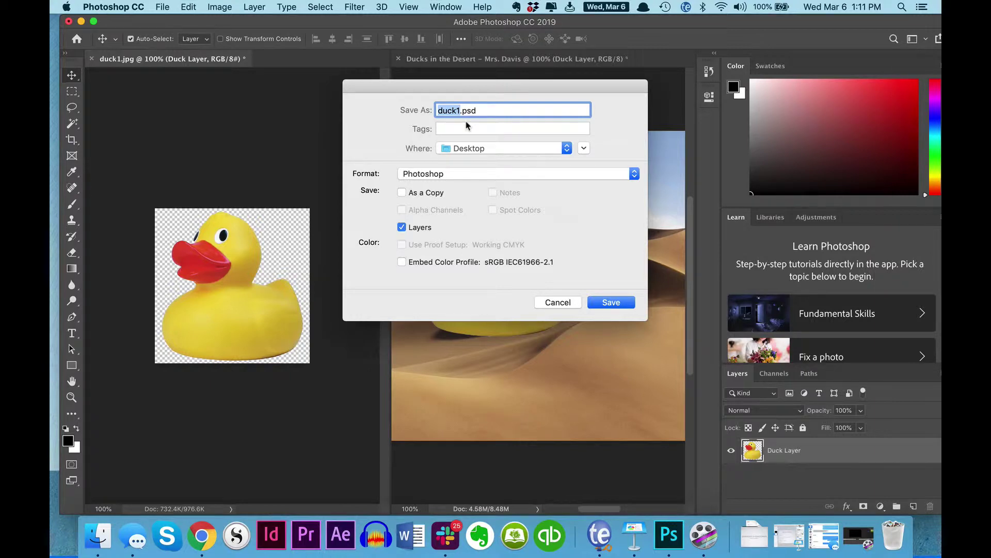
text(transparent-duck)
click(603, 302)
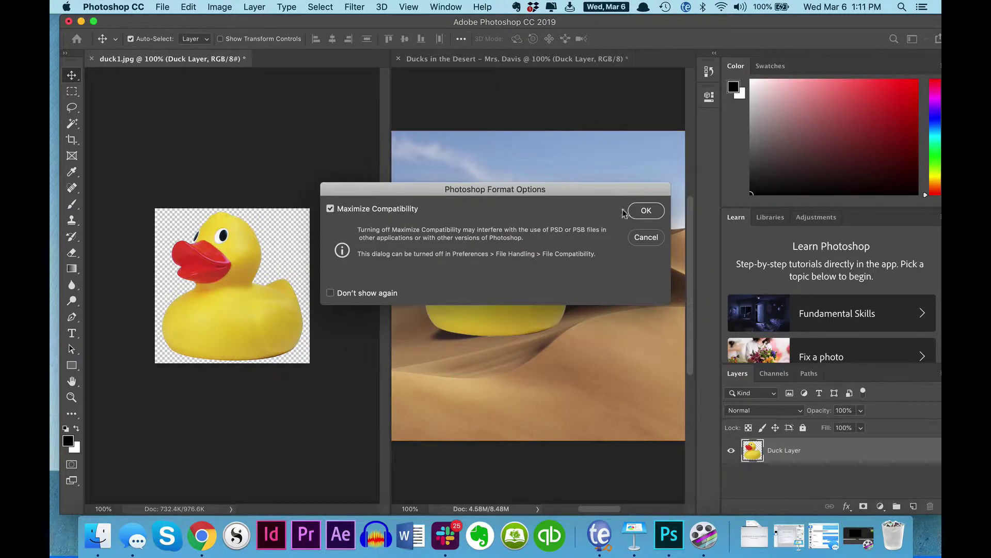
click(648, 212)
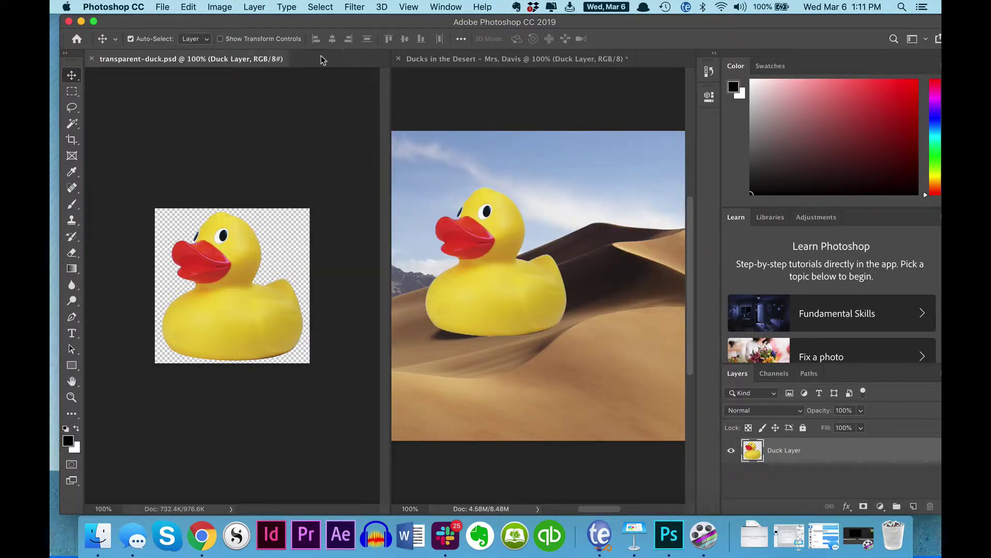
click(92, 59)
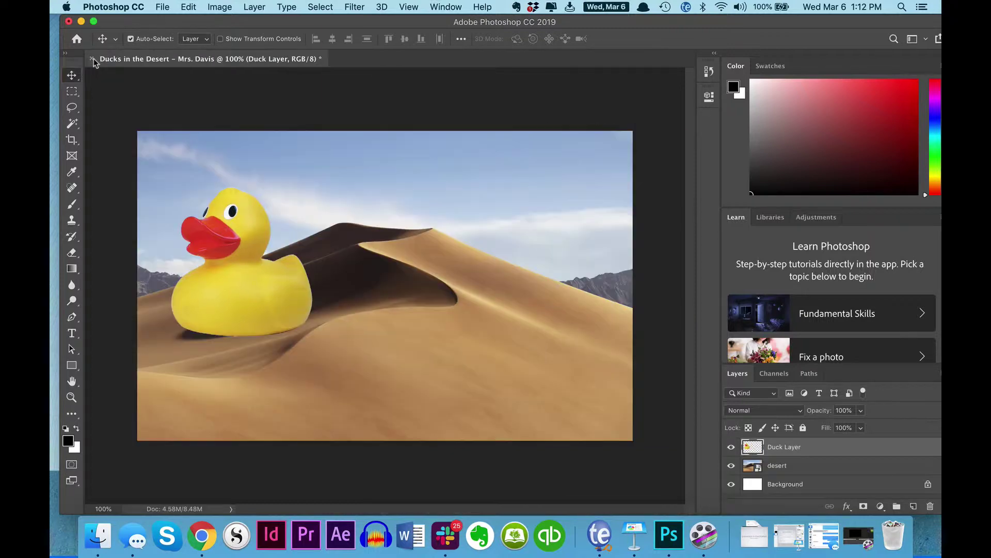
Shrink the duck with Free Transform to about 17% width and 19% height and place it on the sand ridge near the image centre.
drag(273, 282, 545, 268)
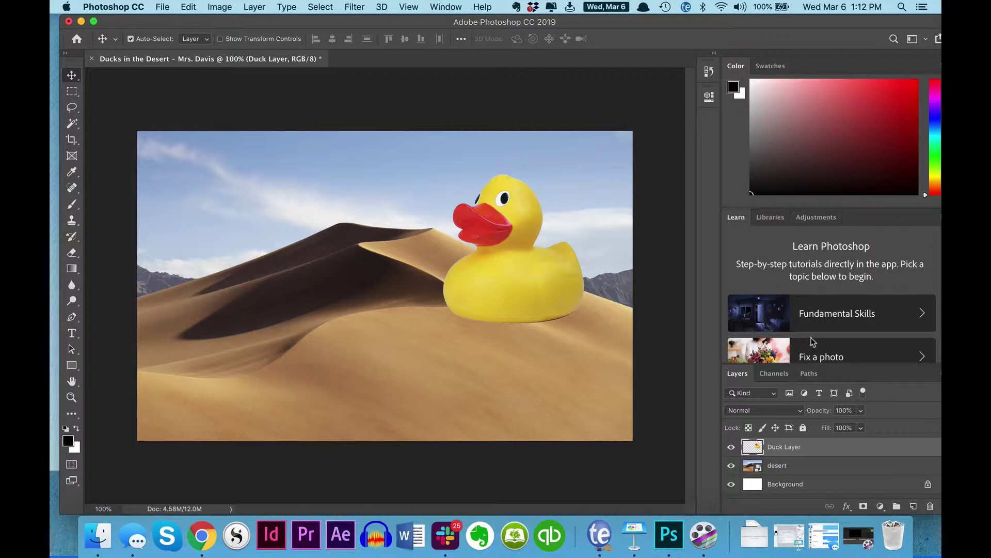
click(216, 10)
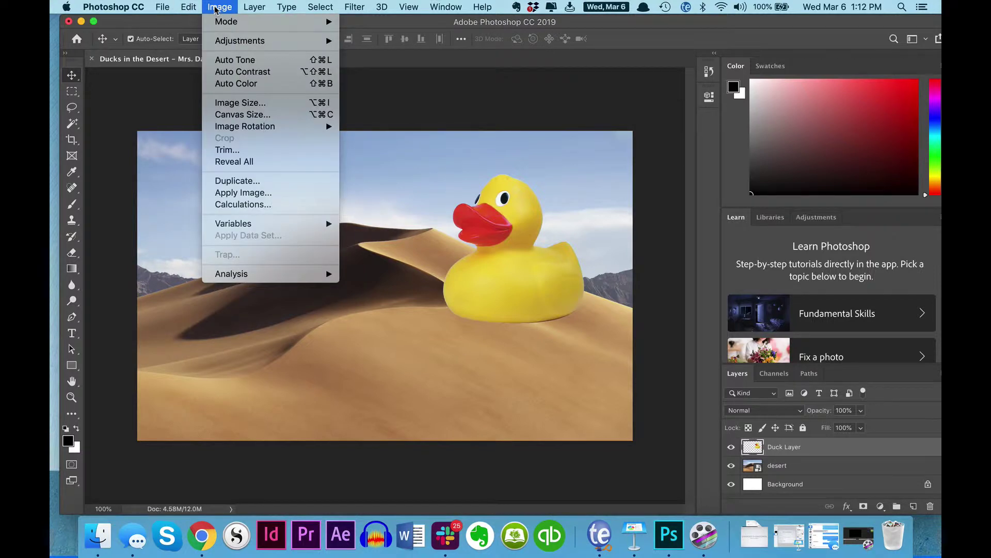
mouse_move(192, 10)
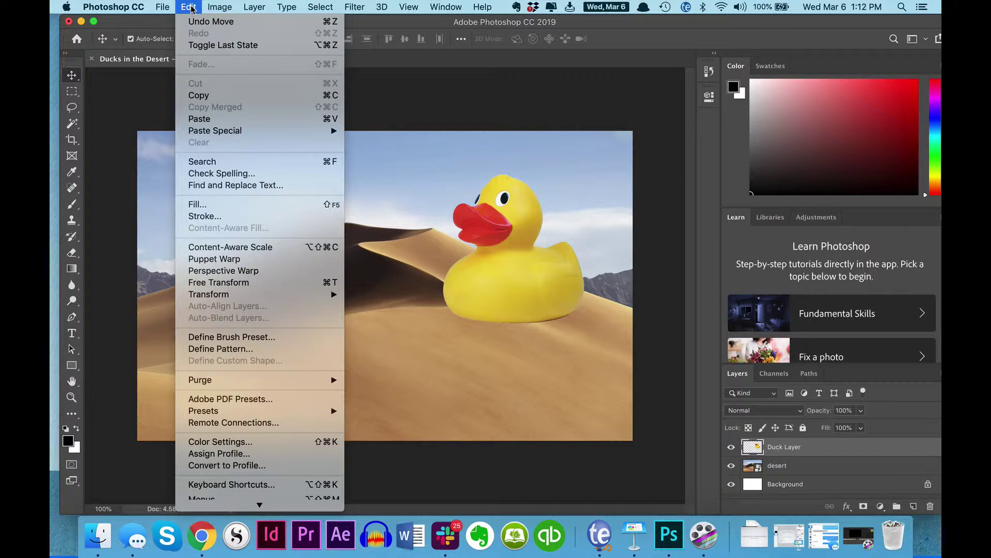
mouse_move(223, 9)
click(217, 282)
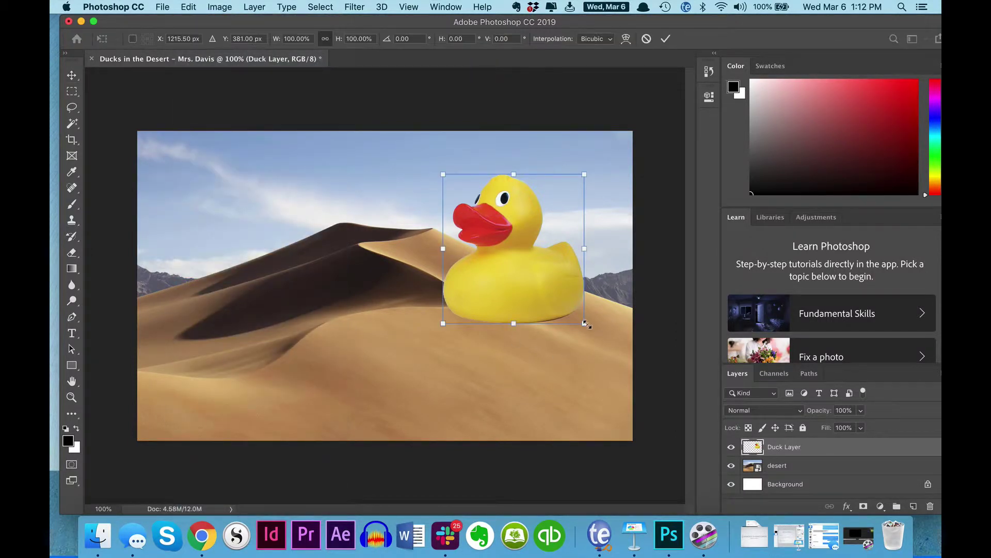
drag(585, 324, 510, 237)
drag(488, 222, 391, 334)
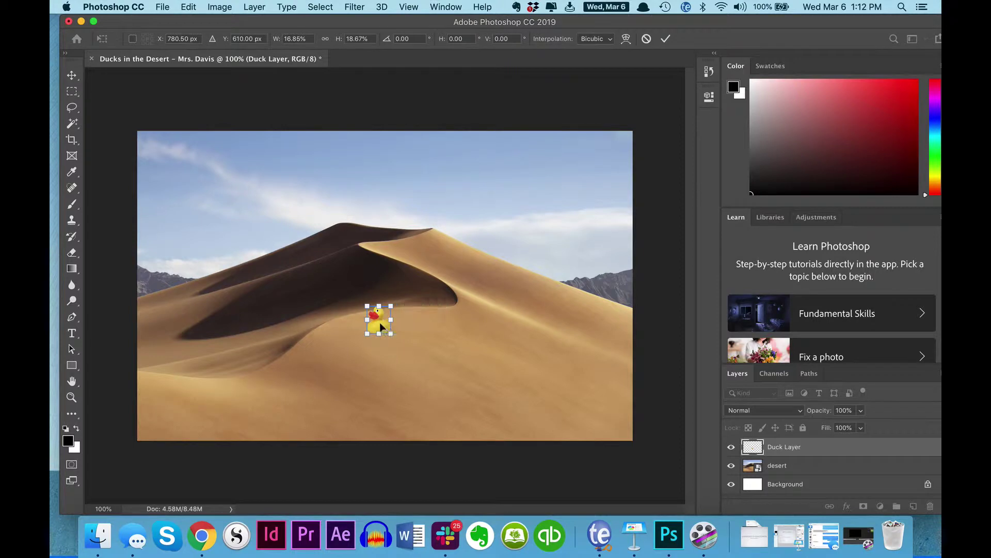
click(76, 76)
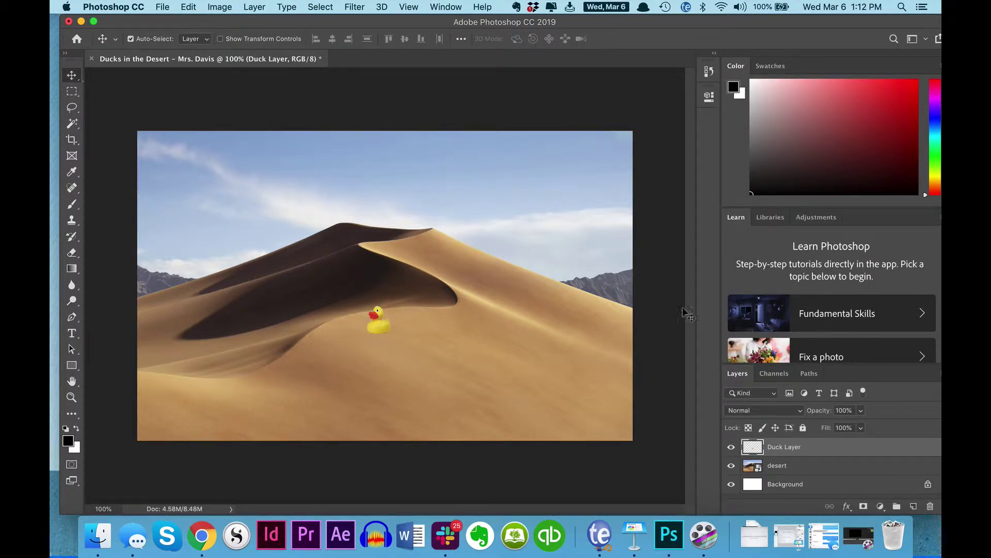
Rename the duck's layer as Duck Layer 1.
double_click(781, 447)
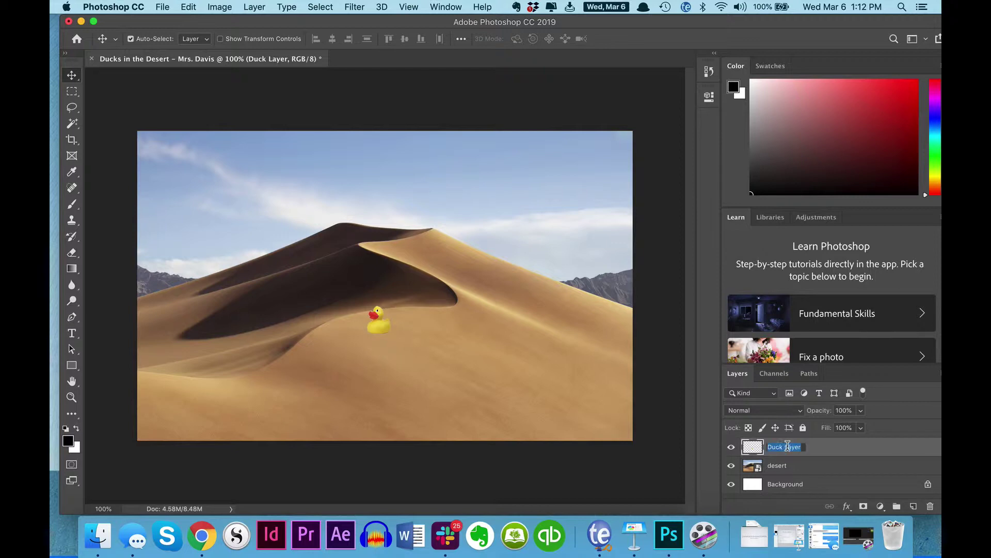
text(Duck Layer 1)
key(Return)
Duplicate Duck Layer 1 as a new layer named Duck Layer 2.
right_click(830, 448)
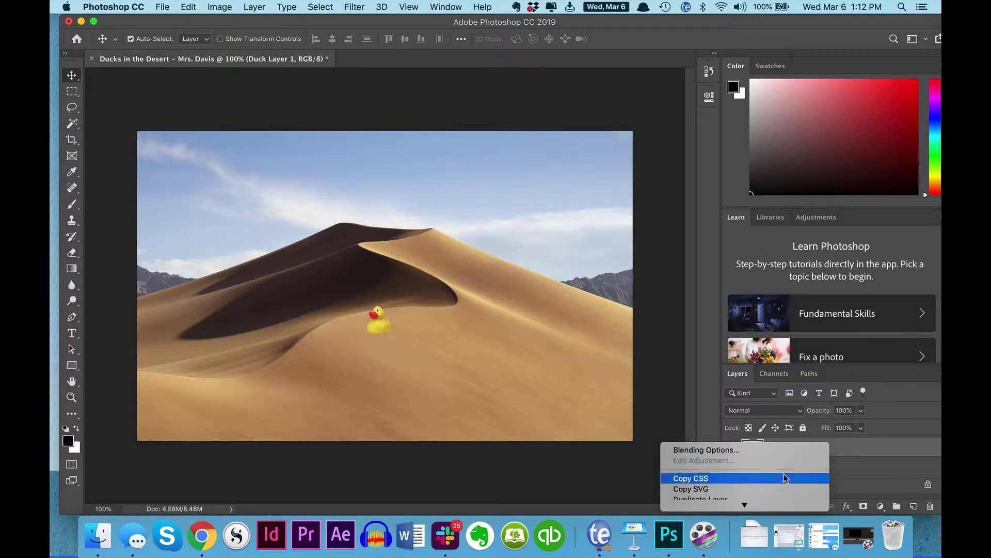
scroll(786, 478, down, 4)
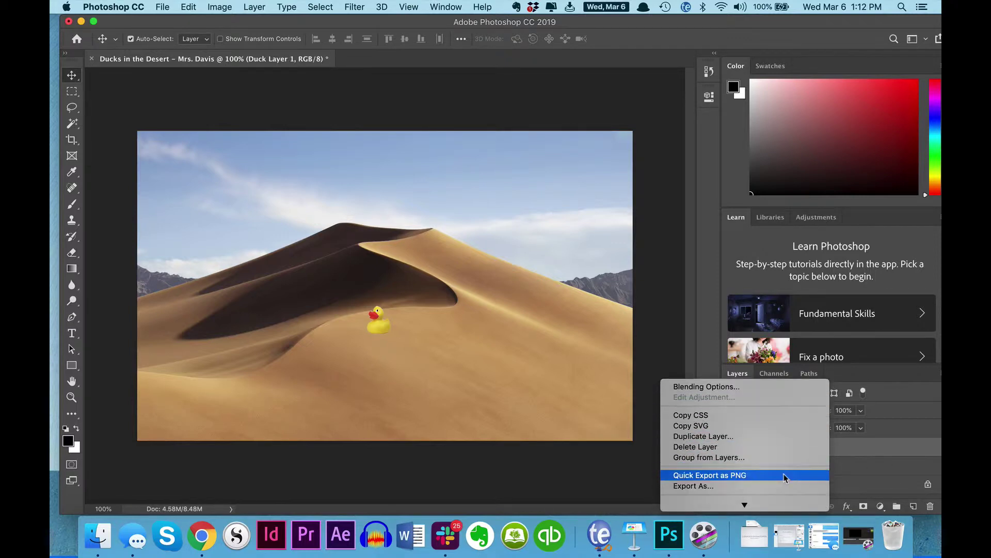
click(759, 436)
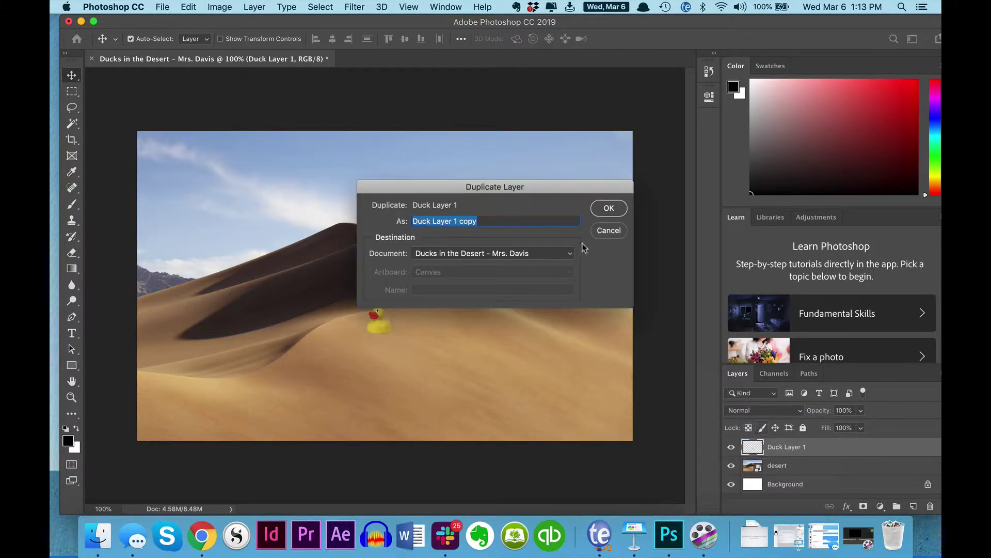
text(Duck L)
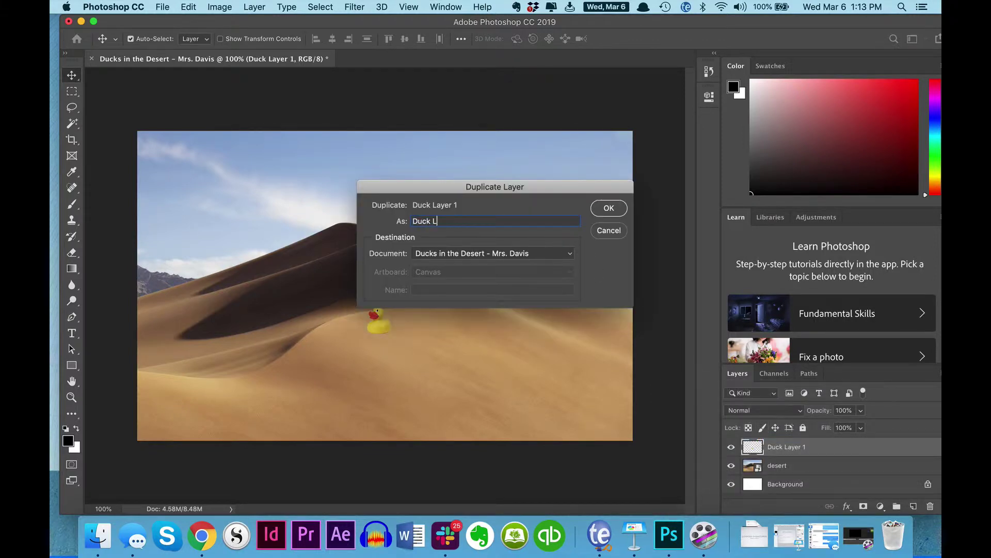
key(Return)
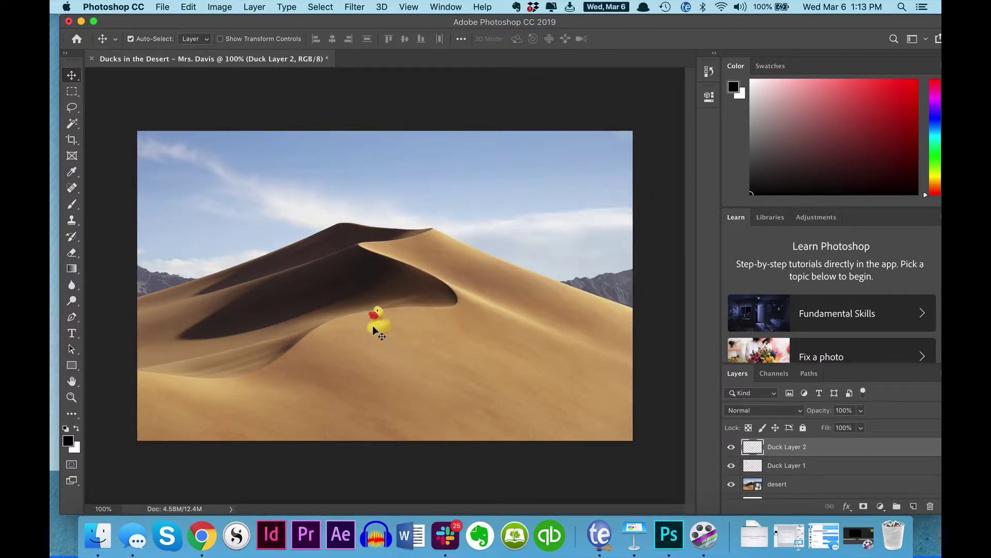
Move the second duck up to the far dune peak and scale it to about 35% width and 30% height.
drag(379, 327, 438, 246)
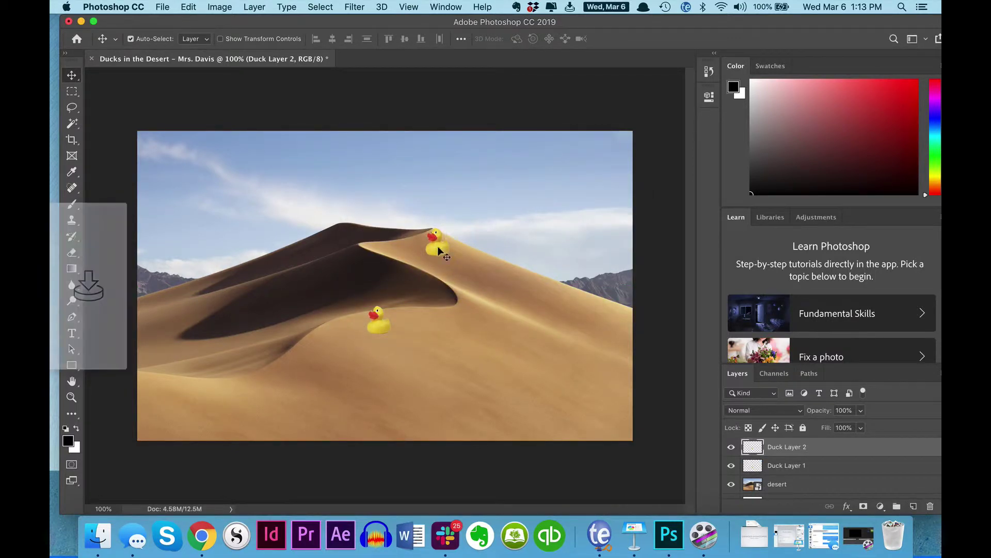
click(189, 7)
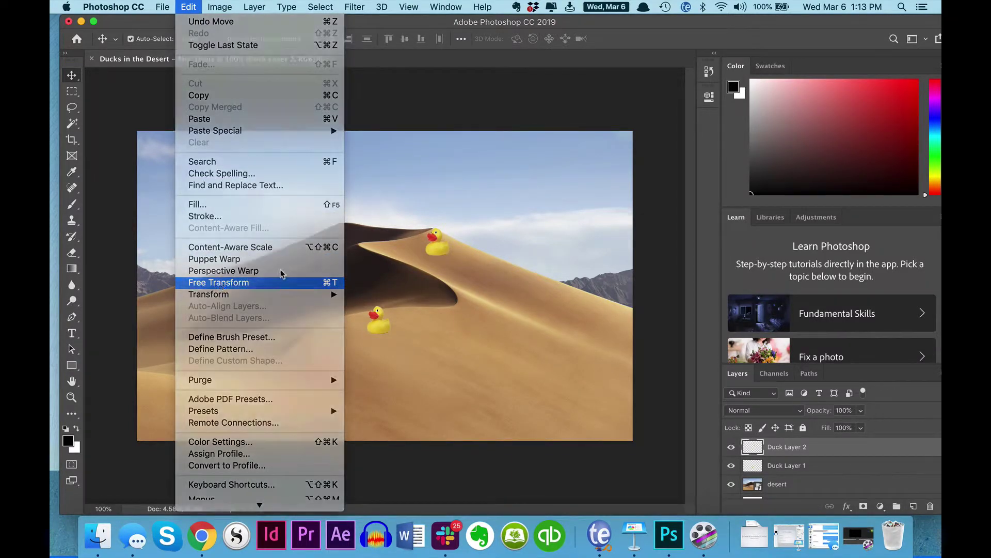
click(281, 282)
drag(449, 257, 432, 236)
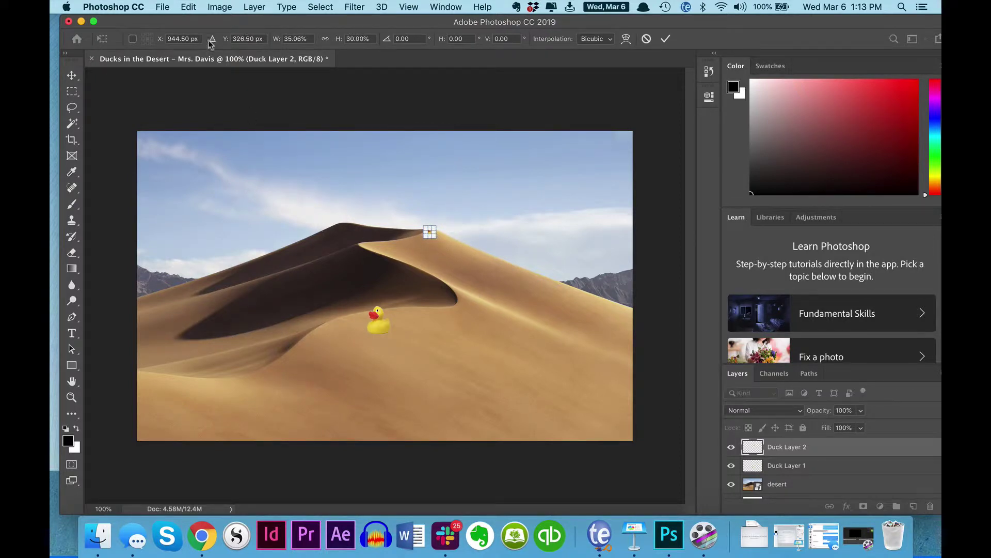
key(Return)
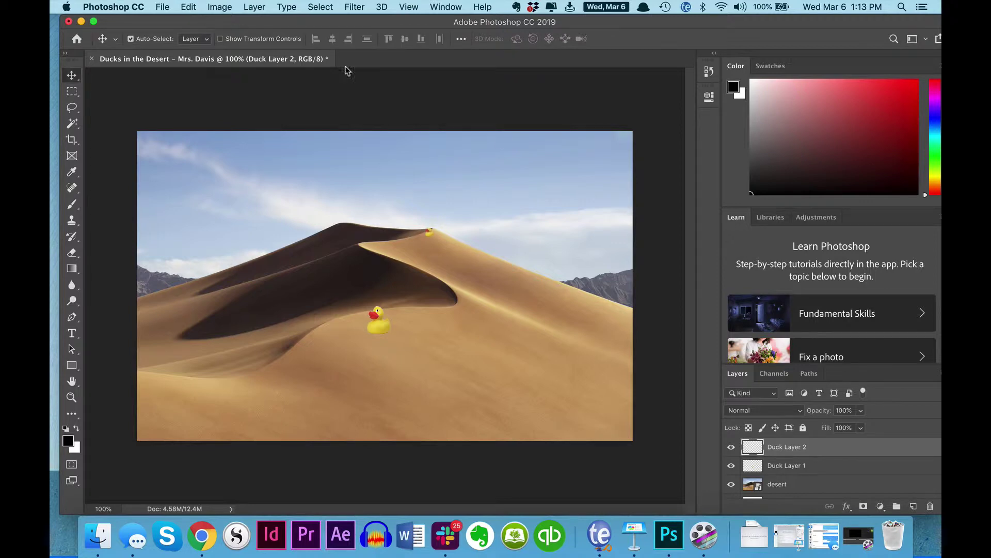
Duplicate Duck Layer 2 as a new layer named Duck 3 Front.
right_click(783, 451)
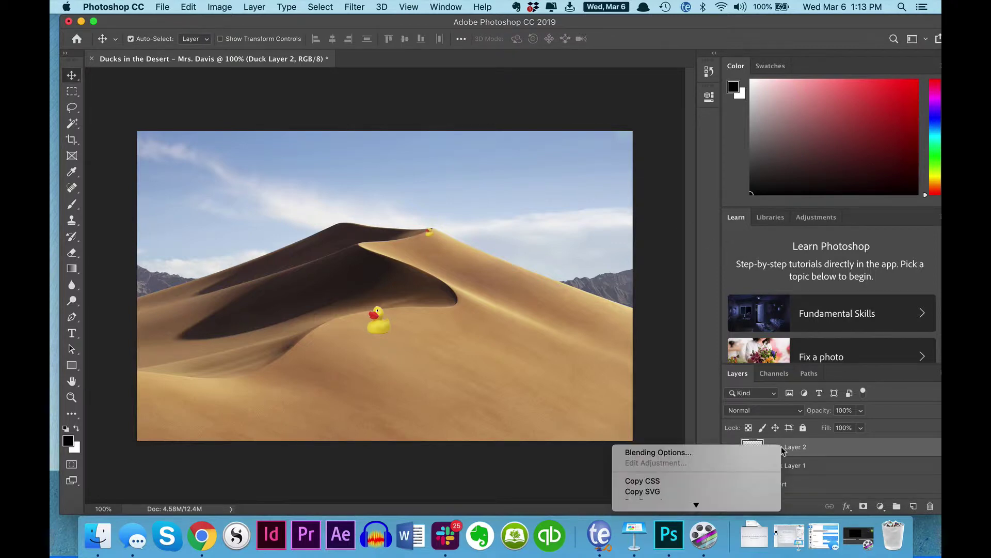
scroll(712, 484, down, 3)
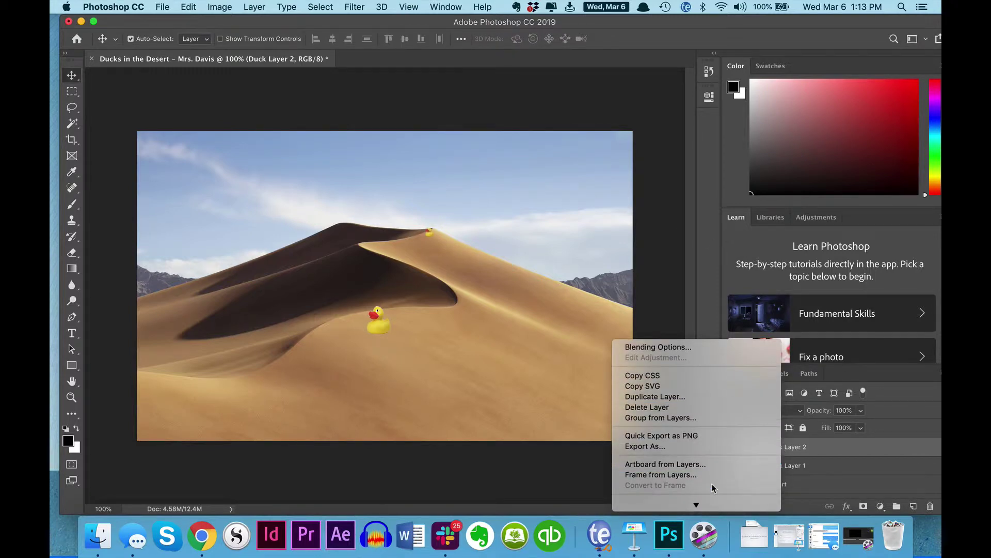
click(670, 396)
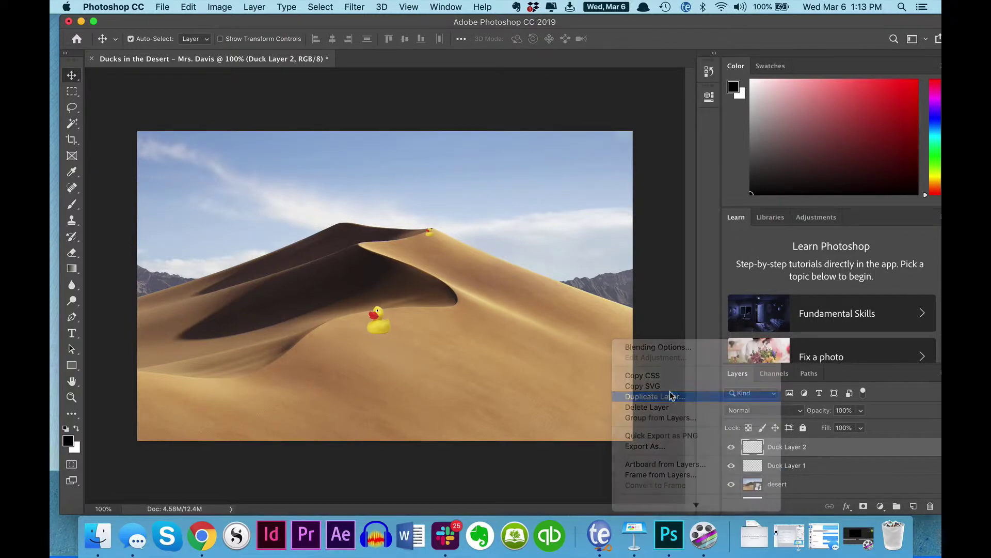
text(Duck )
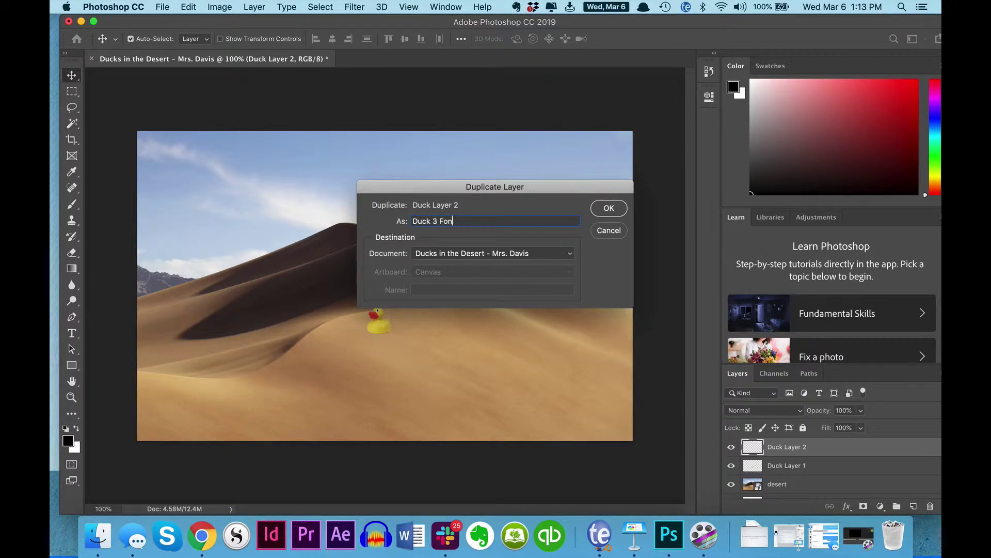
text(3 Front)
key(Return)
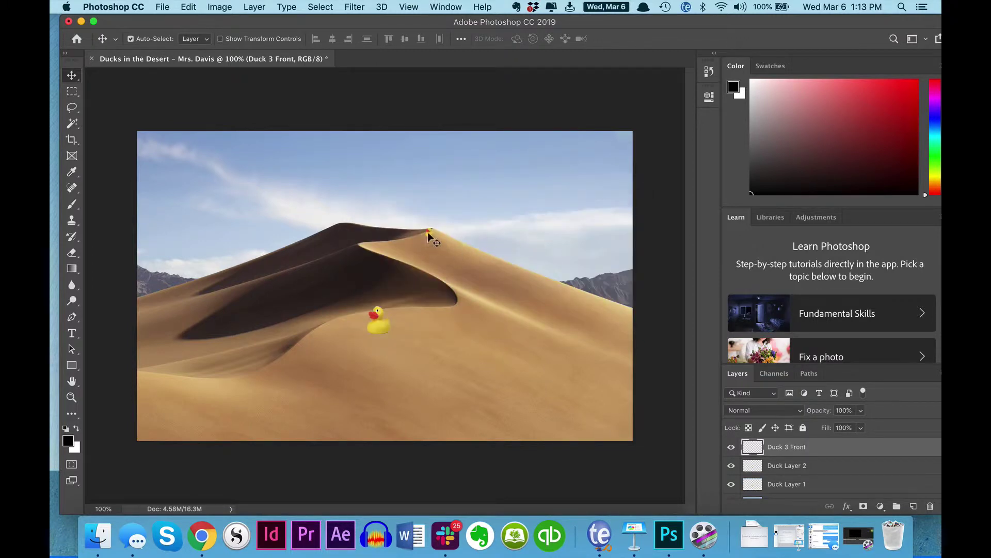
Move the third duck to the left foreground of the desert and enlarge it to about 1630% with Free Transform.
drag(429, 233, 225, 405)
click(190, 7)
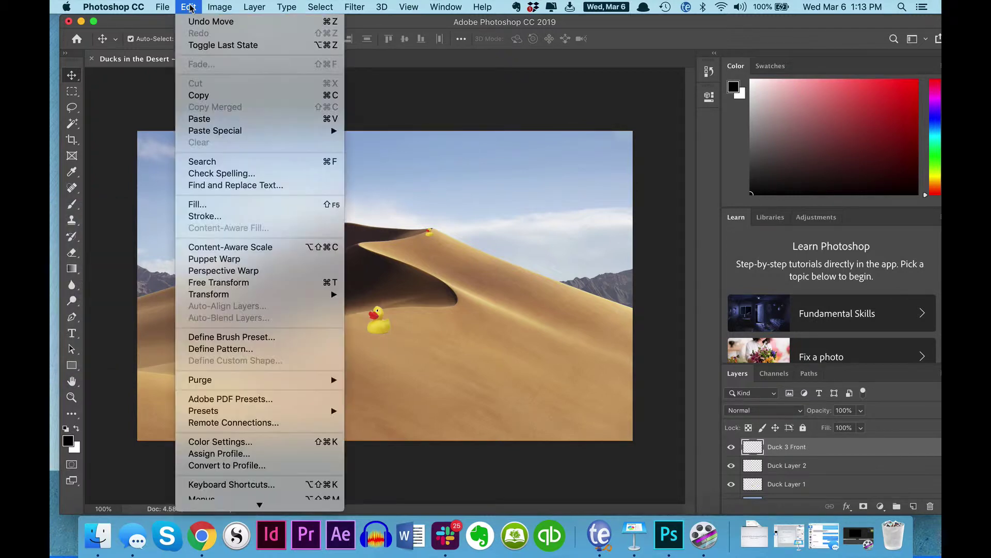
click(205, 283)
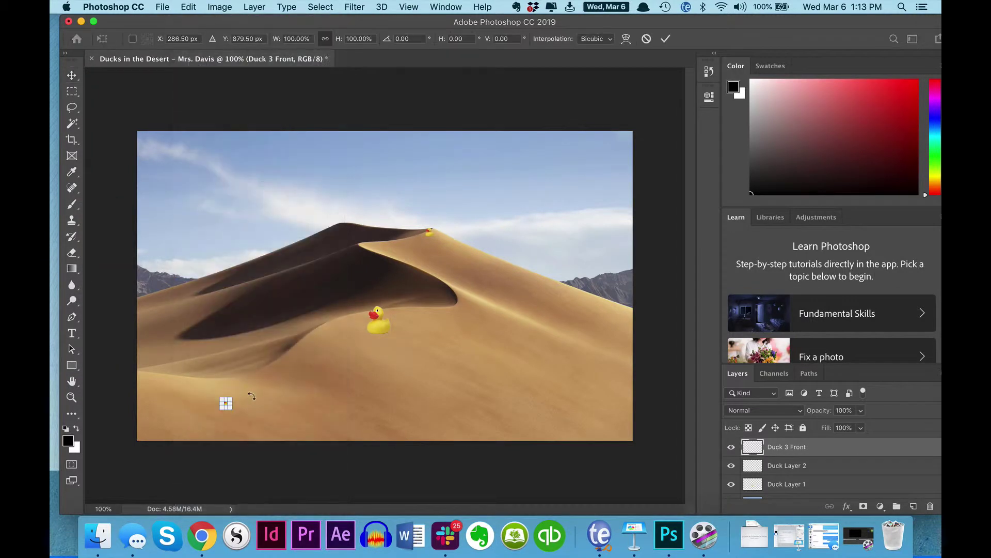
drag(229, 406, 272, 449)
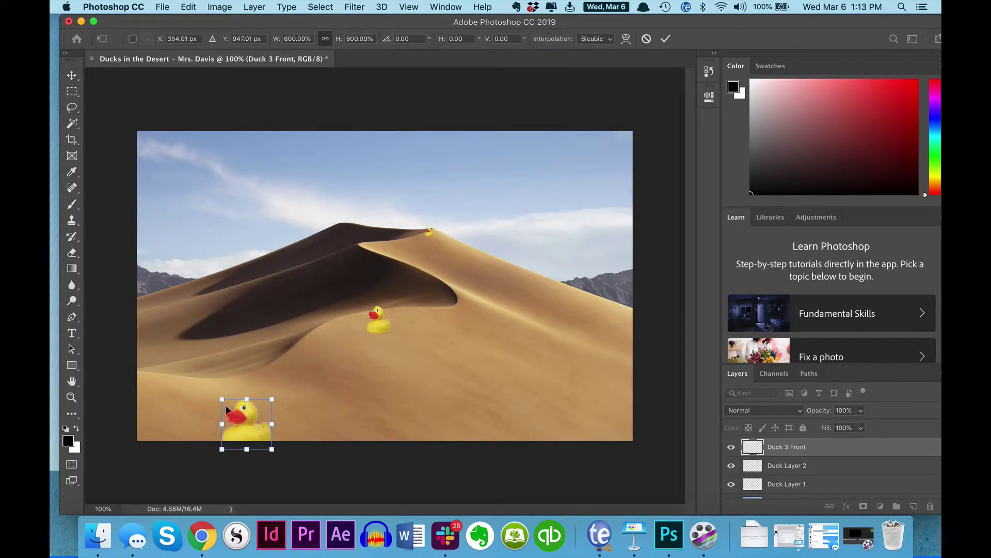
drag(221, 399, 136, 309)
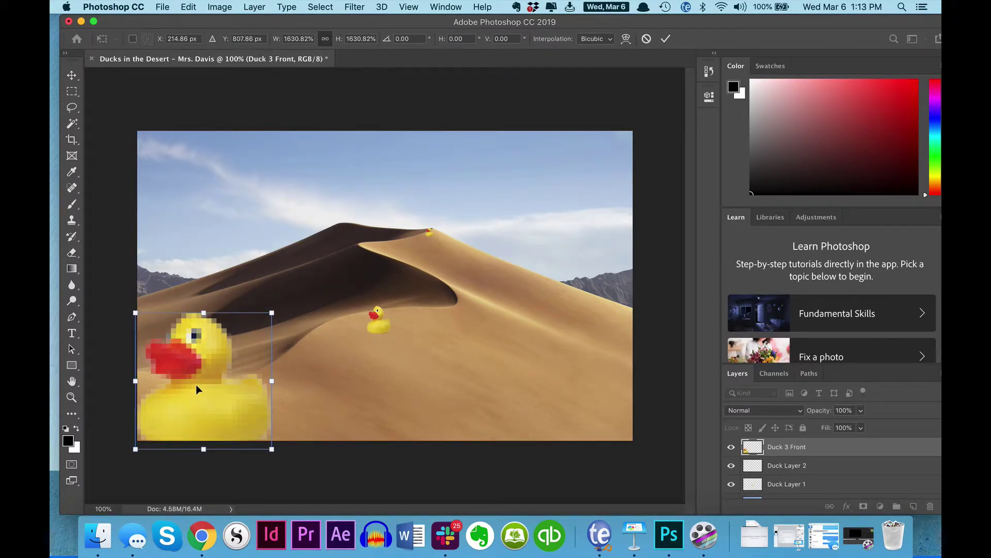
drag(196, 384, 229, 352)
key(Return)
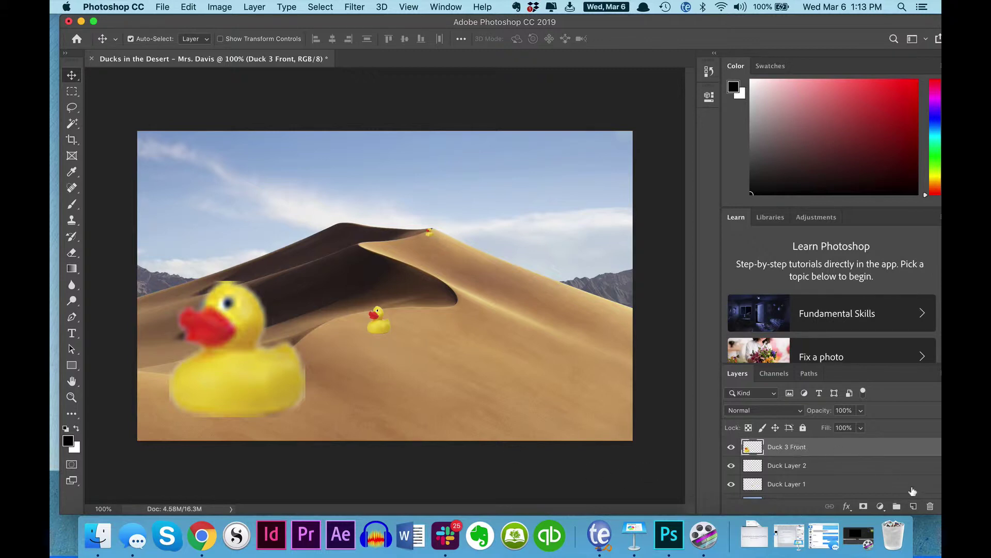
Delete the Duck 3 Front layer.
click(932, 506)
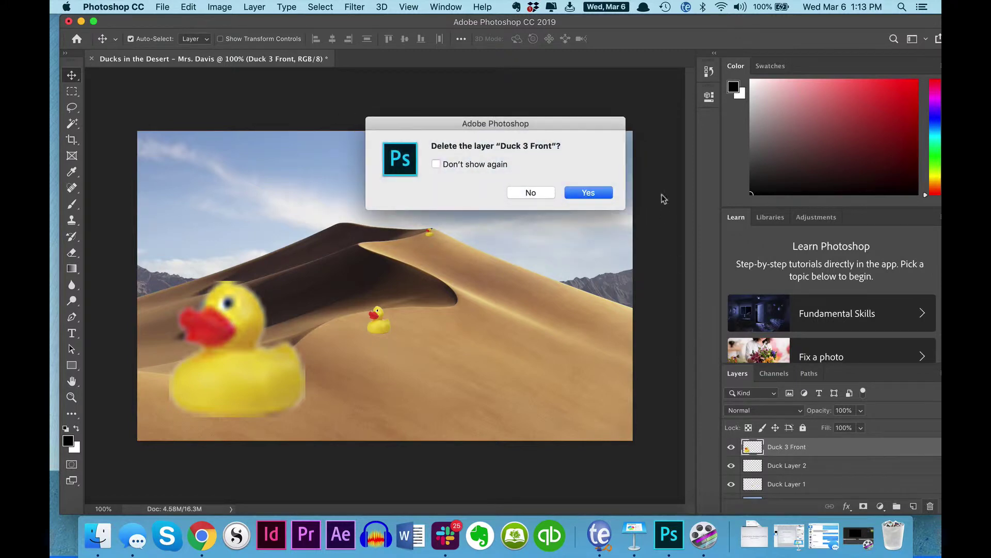
click(589, 193)
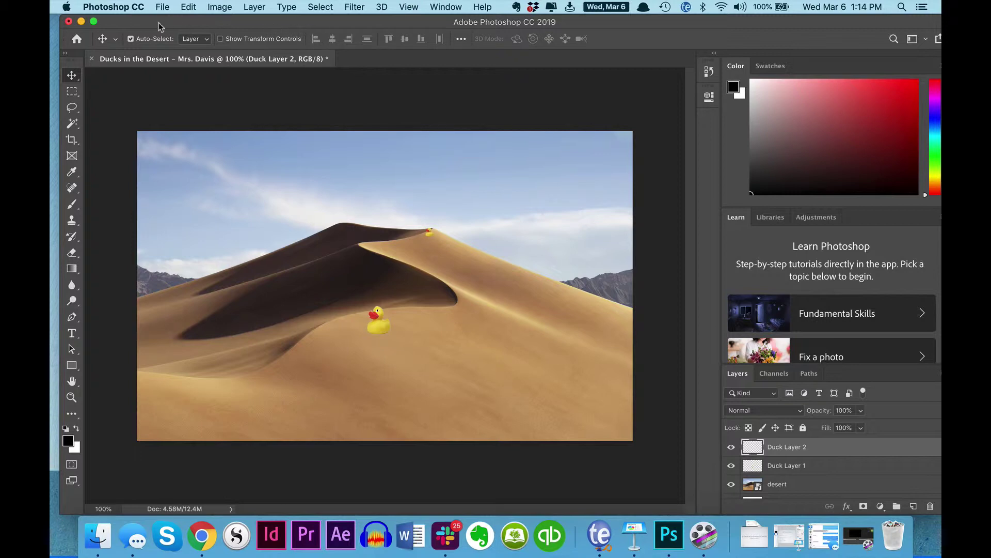
Reopen the recently saved transparent-duck.psd file.
click(165, 8)
mouse_move(186, 70)
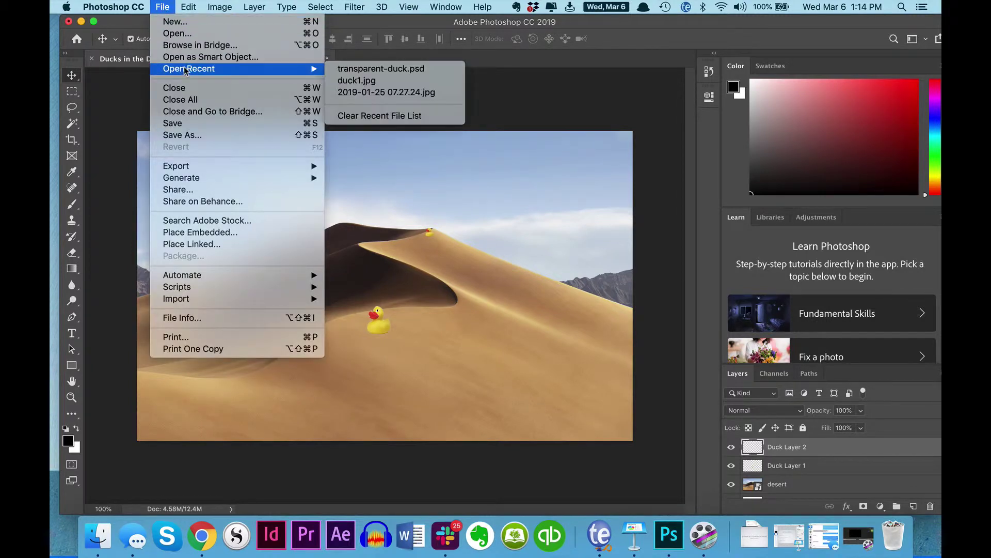
click(375, 70)
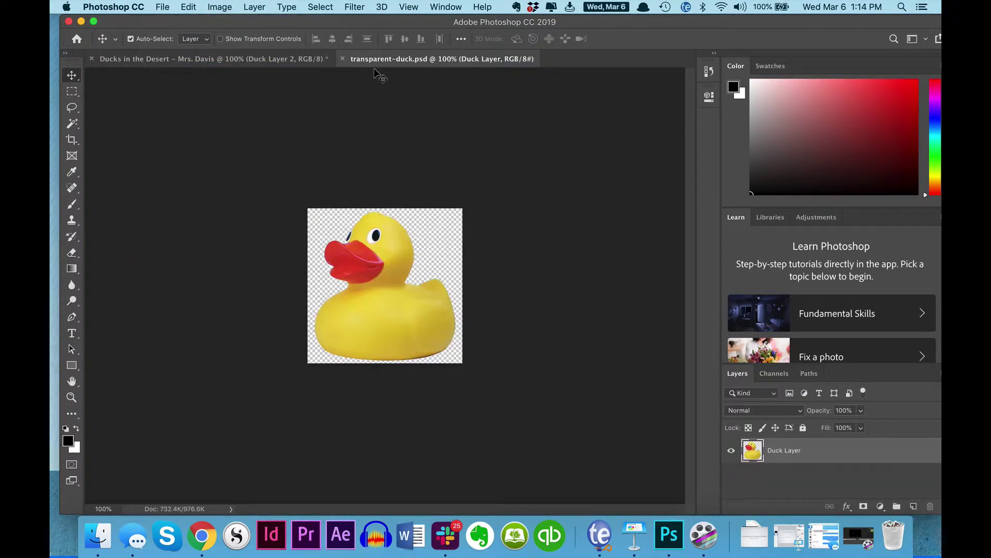
Arrange the documents 2-up Vertical to copy the duck into the desert image's left foreground, and close transparent-duck.psd.
click(455, 9)
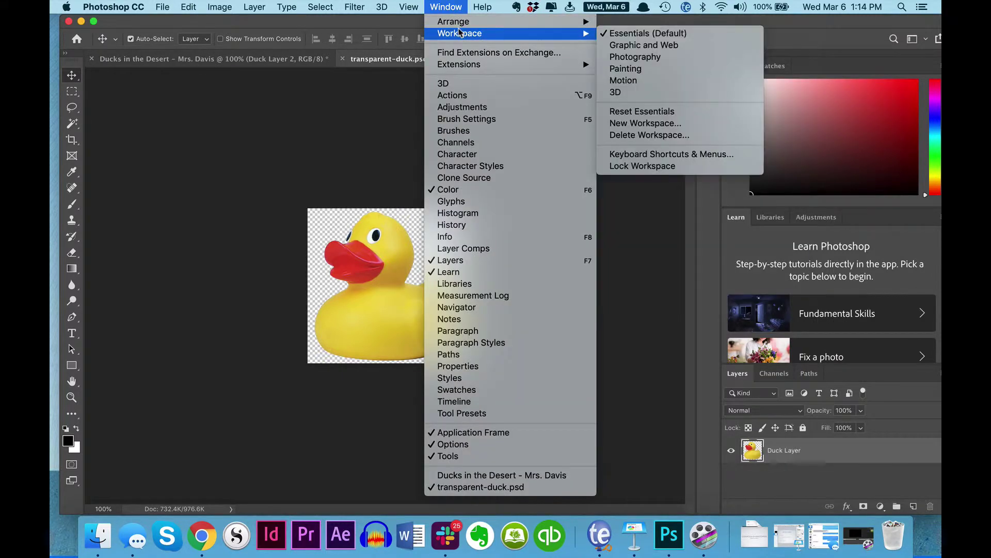
mouse_move(461, 26)
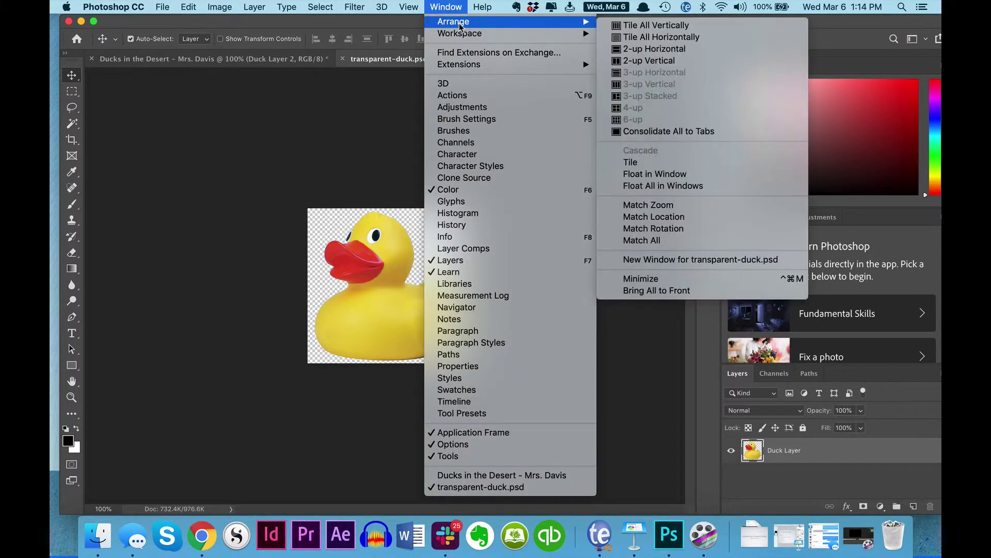
click(626, 62)
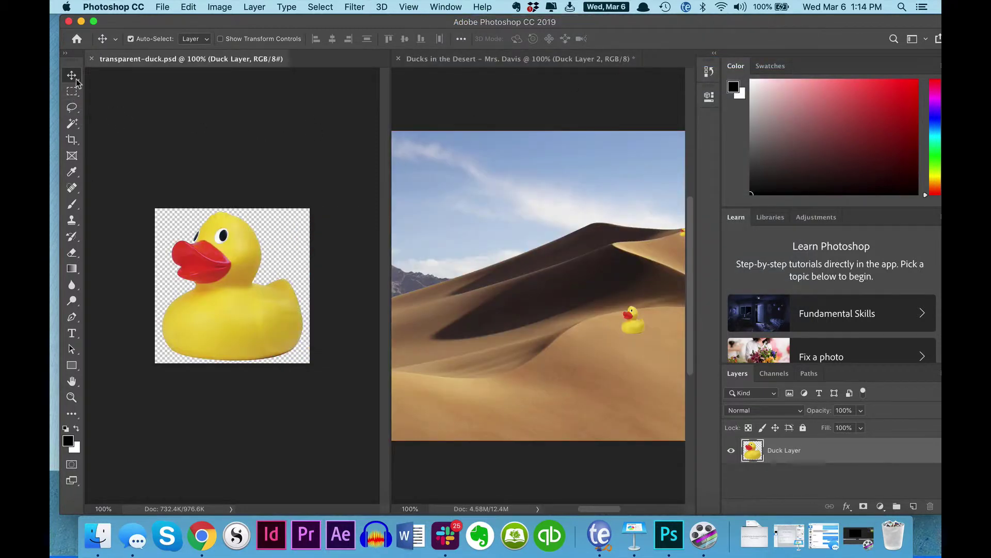
drag(209, 286, 469, 381)
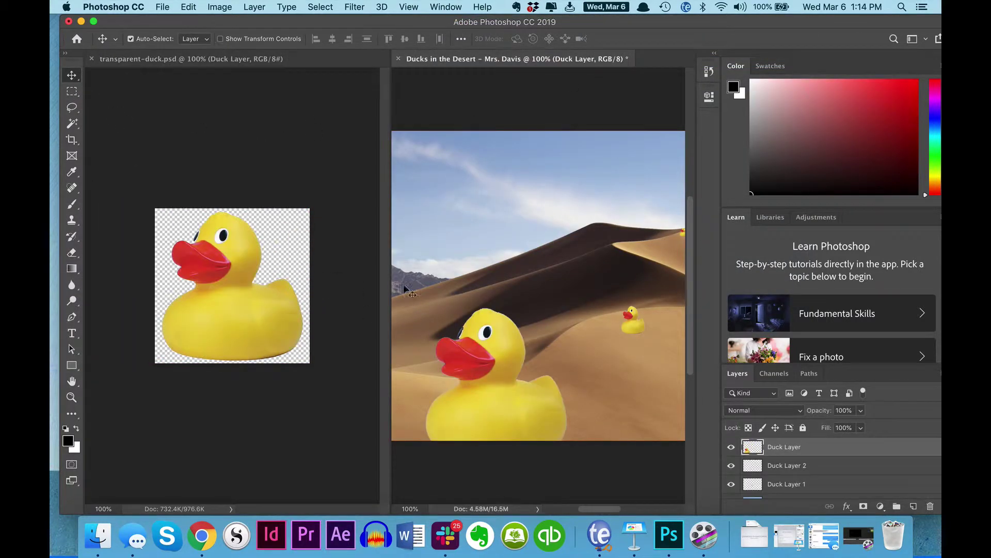
click(93, 59)
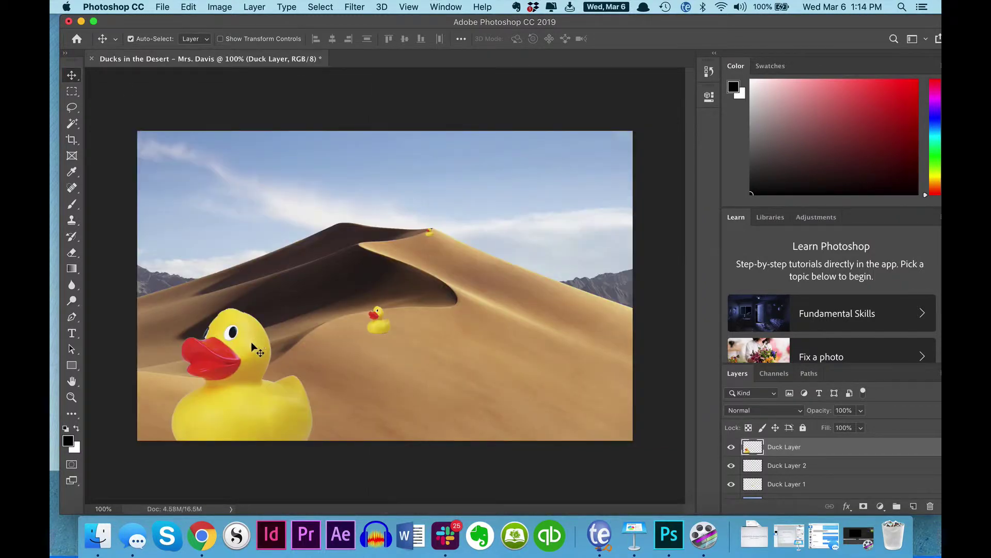
Move the new foreground duck up until it fits fully inside the image, and rename its layer Large Duck.
mouse_move(251, 342)
mouse_down()
mouse_move(253, 315)
mouse_move(249, 328)
mouse_up()
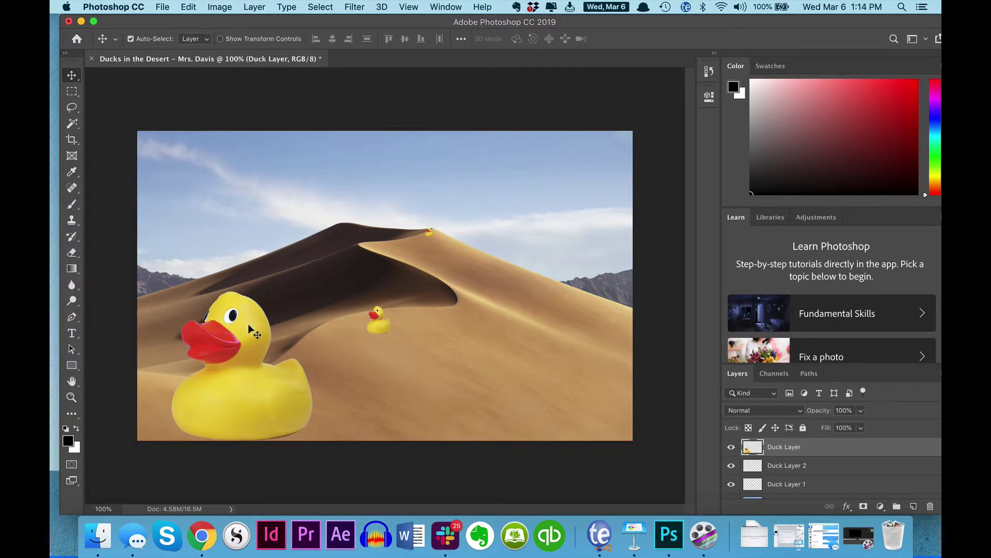
double_click(792, 447)
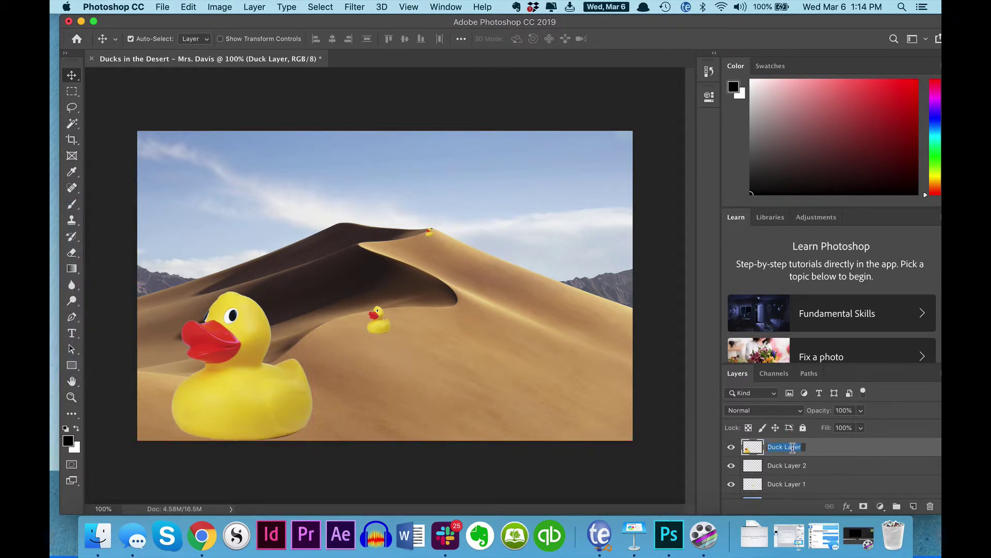
text(Large Duck)
key(Return)
Duplicate the Large Duck layer as a new layer named Medium Duck.
right_click(785, 449)
scroll(737, 479, down, 2)
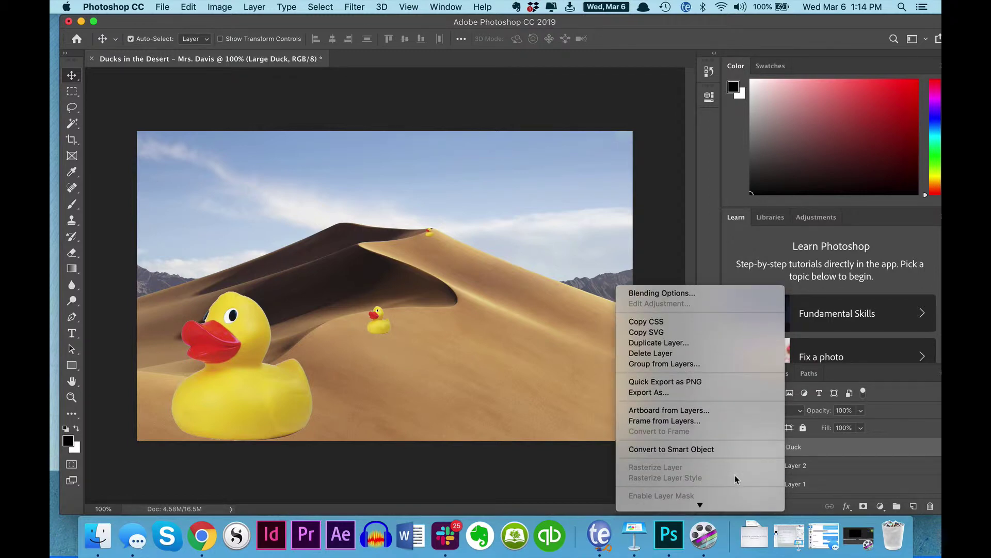
scroll(735, 477, down, 2)
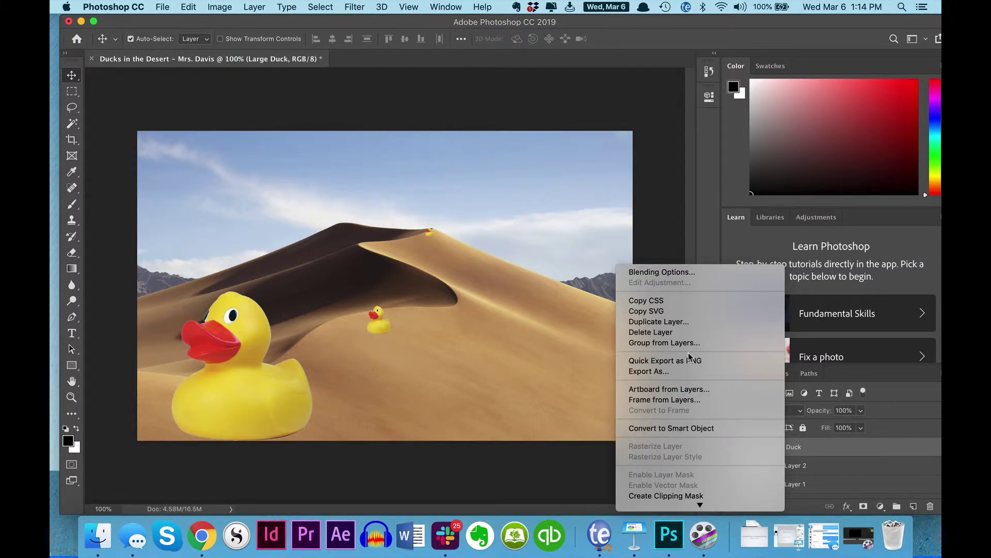
click(665, 321)
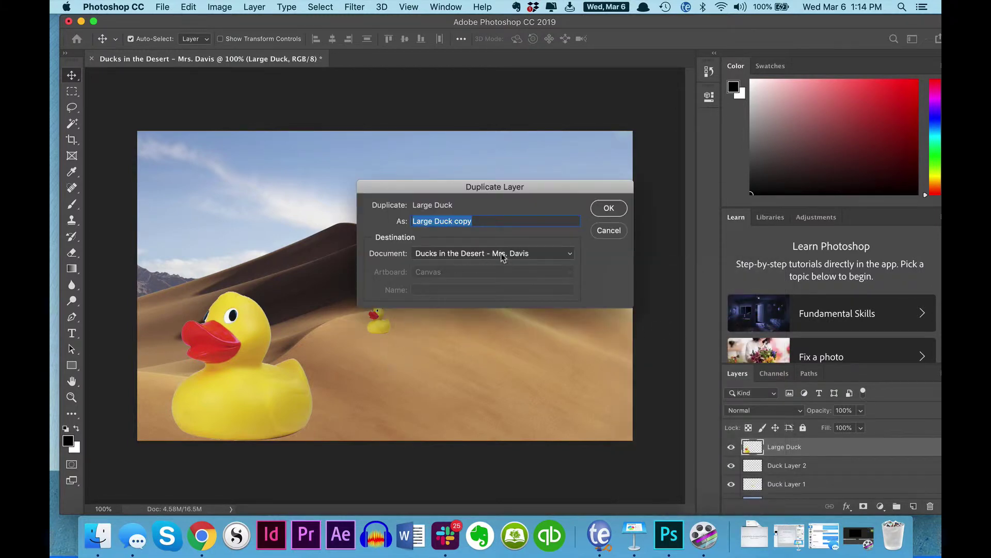
text(Me)
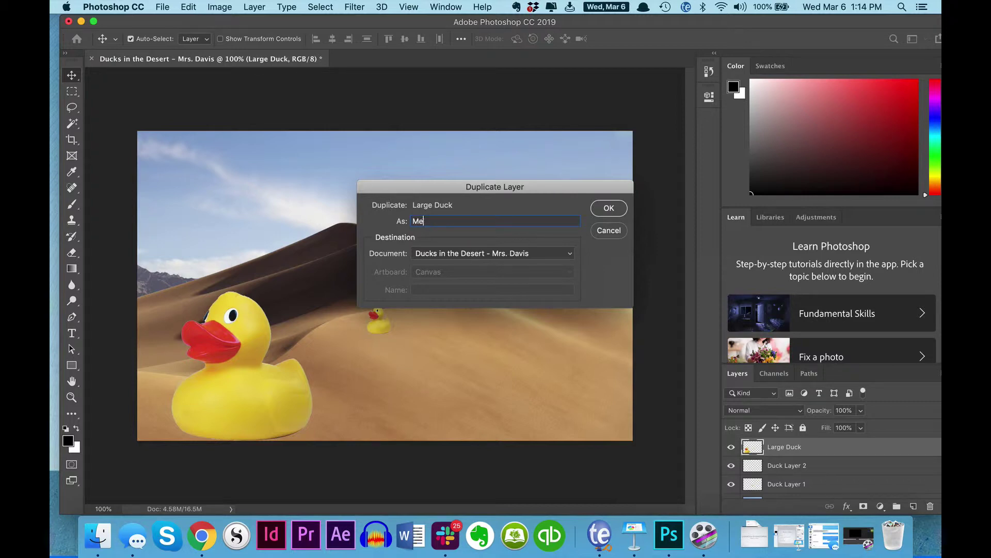
text(dium Duck)
key(Return)
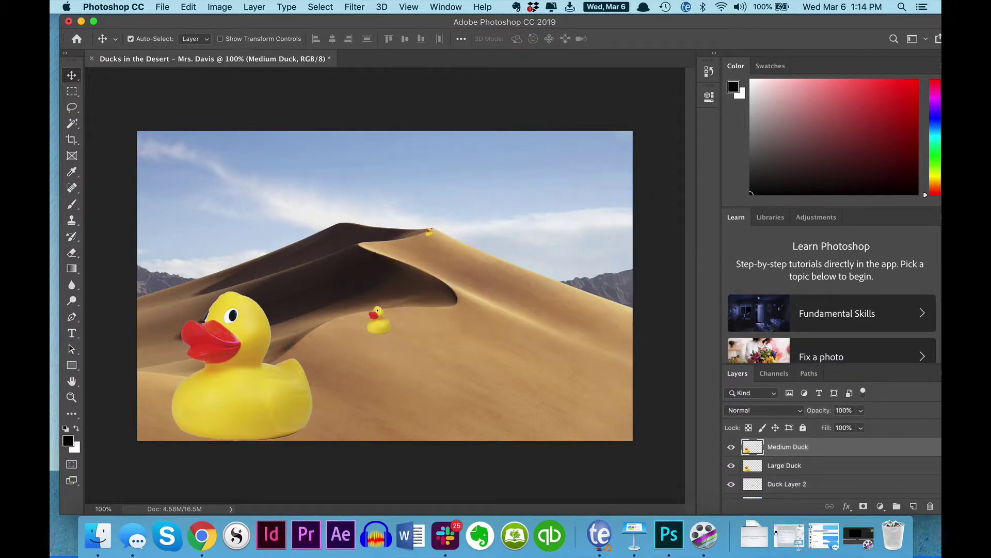
Shrink the medium duck to about 29% with Free Transform and place it on the sand just below the mid-dune duck.
drag(230, 388, 521, 311)
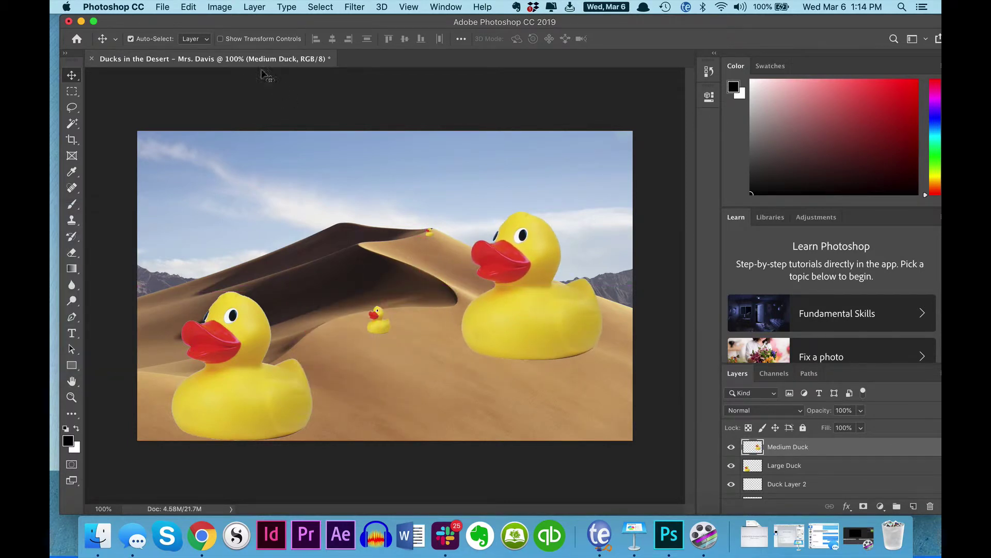
click(188, 7)
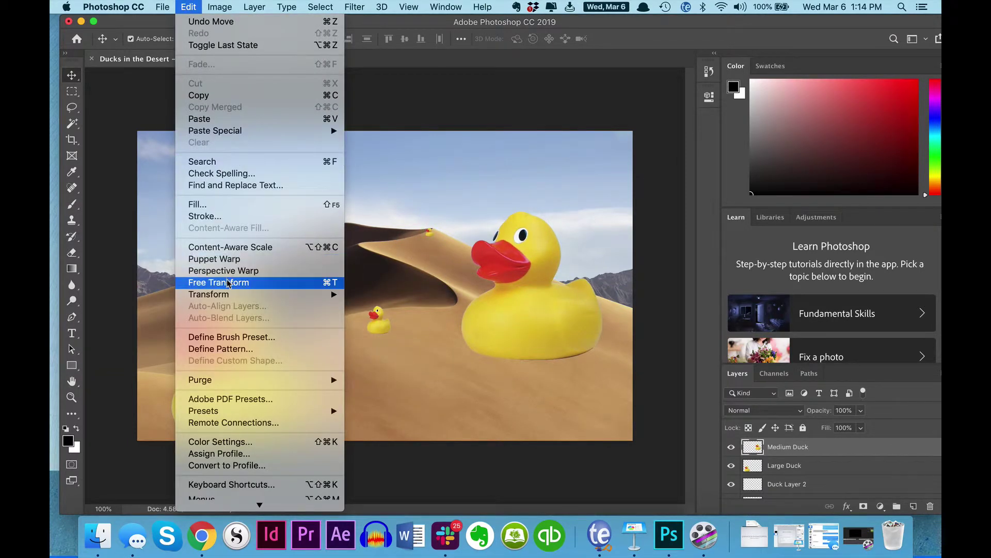
click(218, 282)
drag(602, 361, 413, 357)
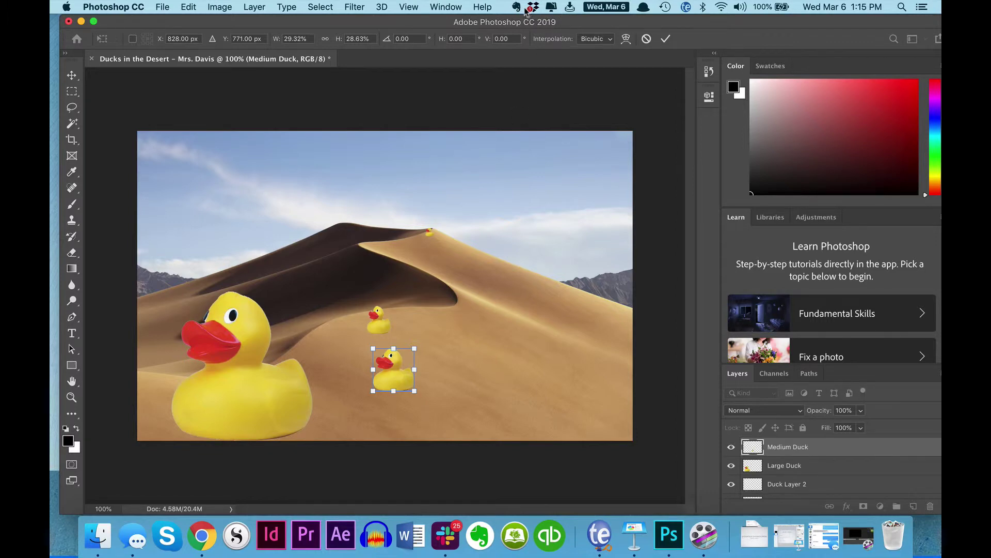
Pause file syncing in Dropbox.
click(534, 7)
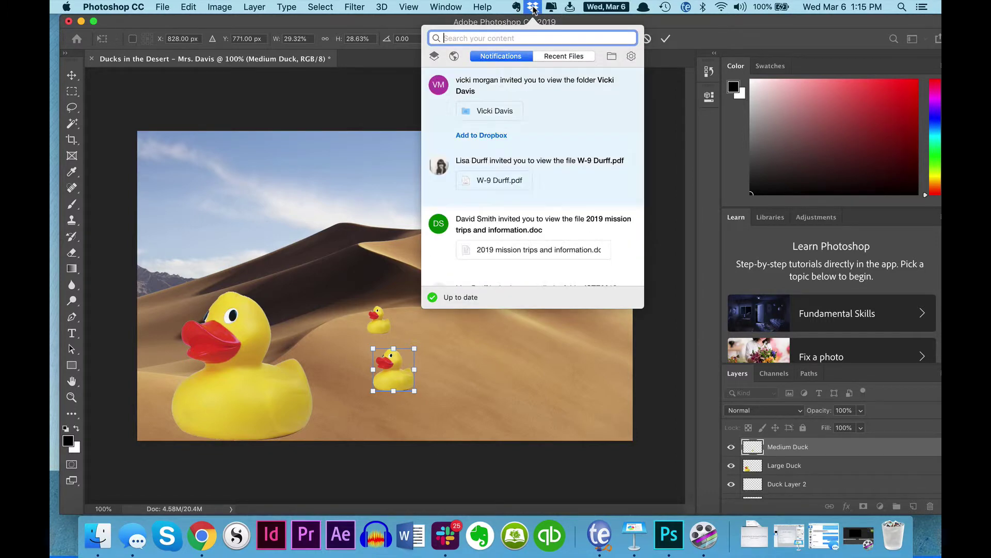
click(631, 56)
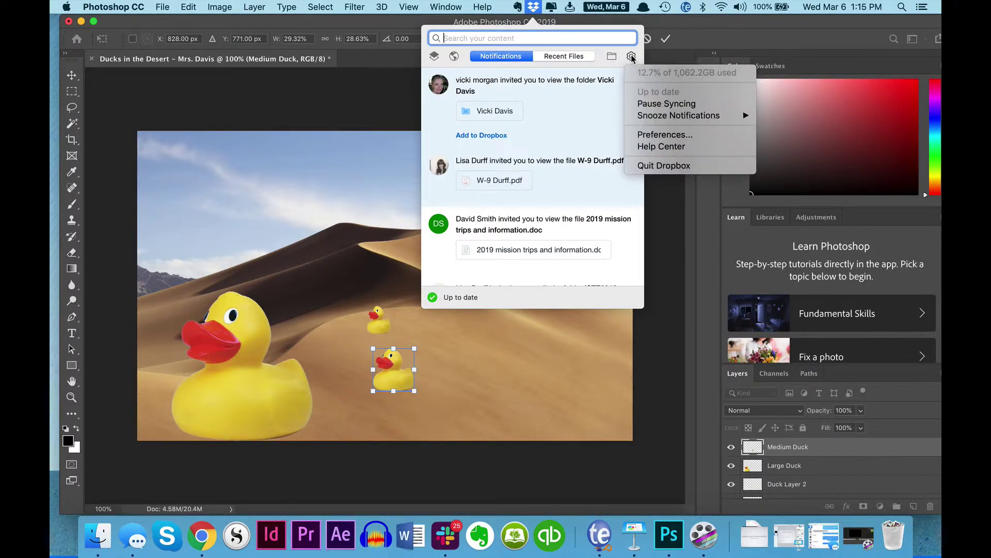
click(646, 104)
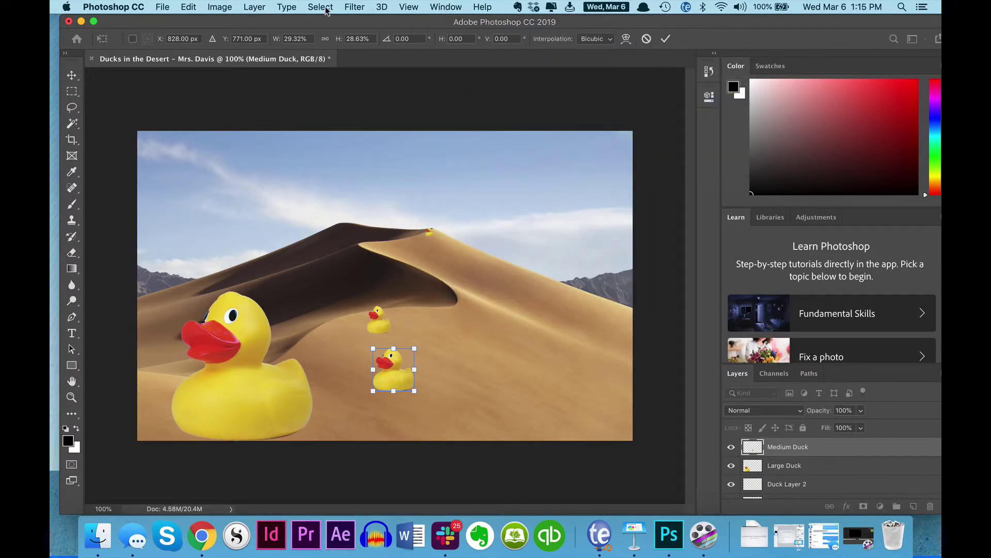
click(705, 537)
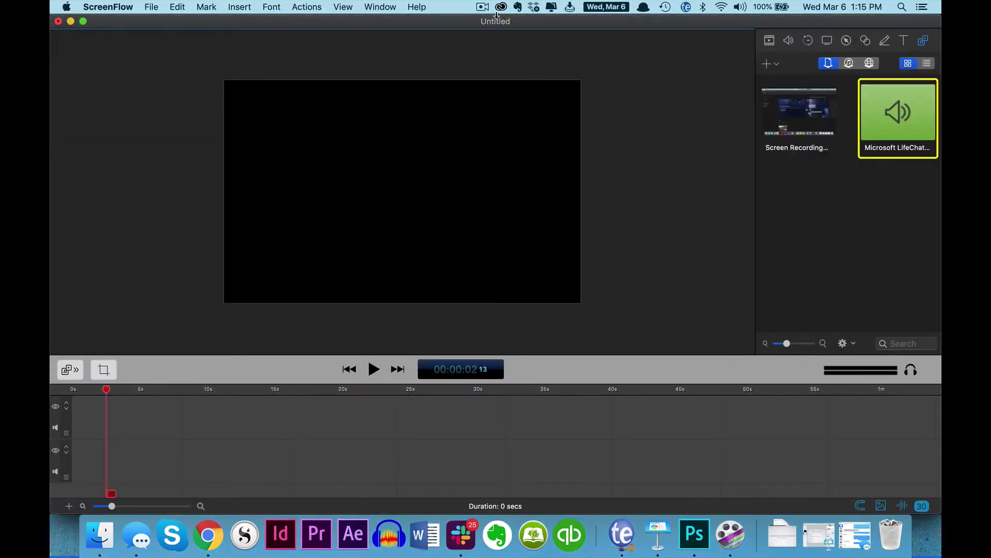
click(483, 6)
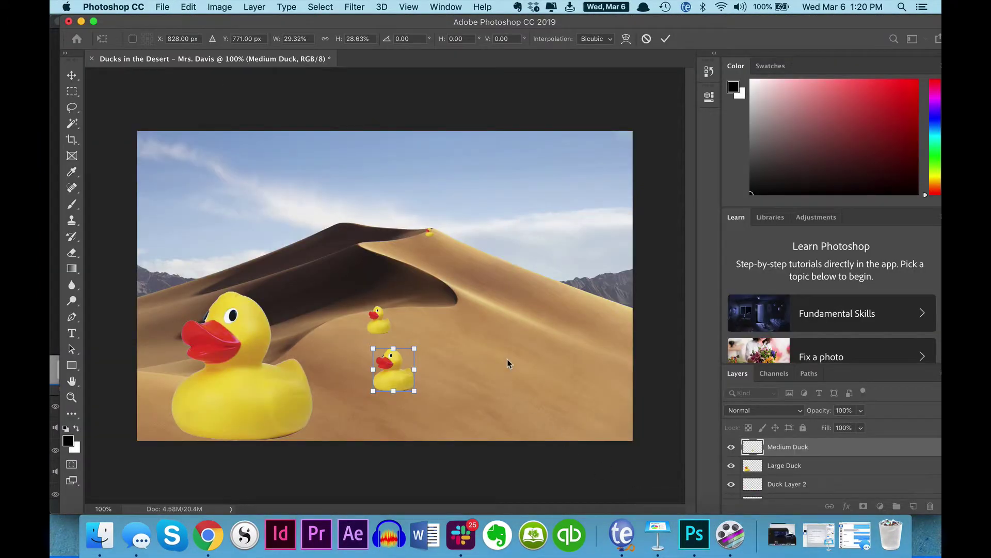
Apply the medium duck's transform, and set the Horizontal Type tool's text color to the sky blue #93b1d7 sampled from the image.
key(Return)
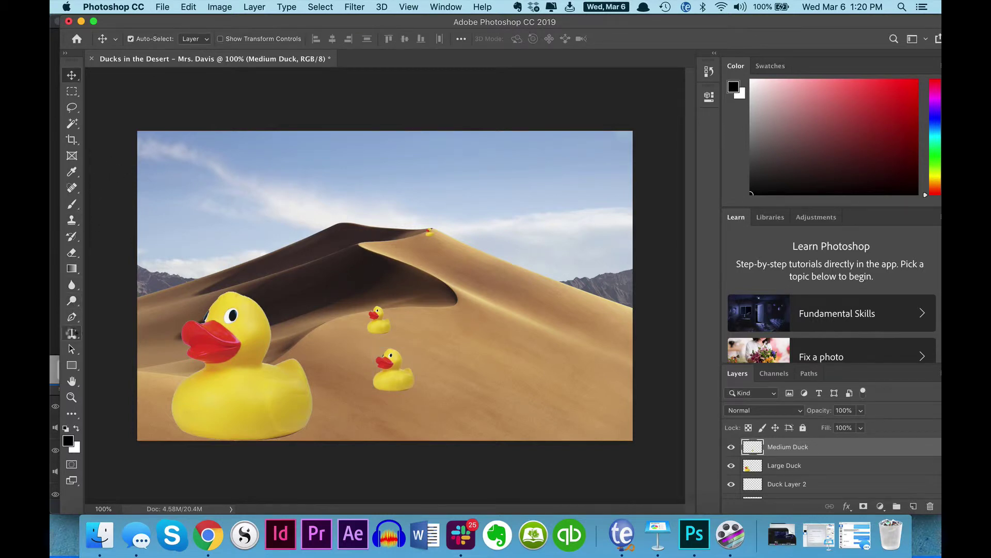
click(73, 334)
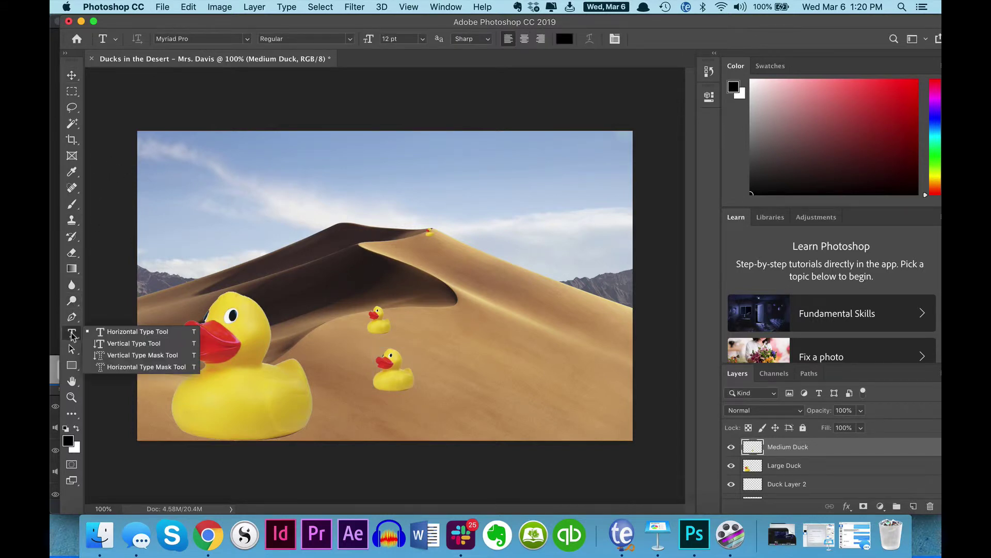
click(119, 332)
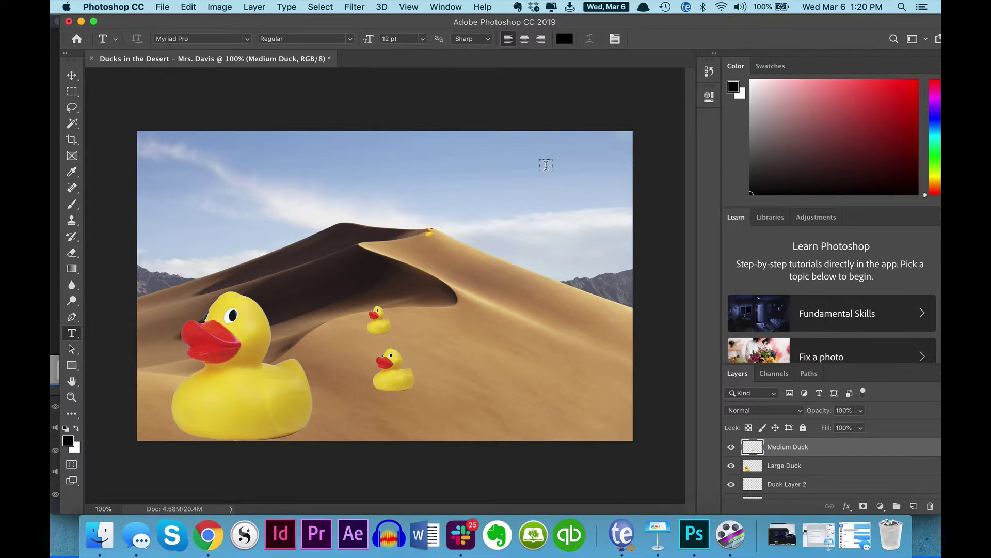
click(566, 40)
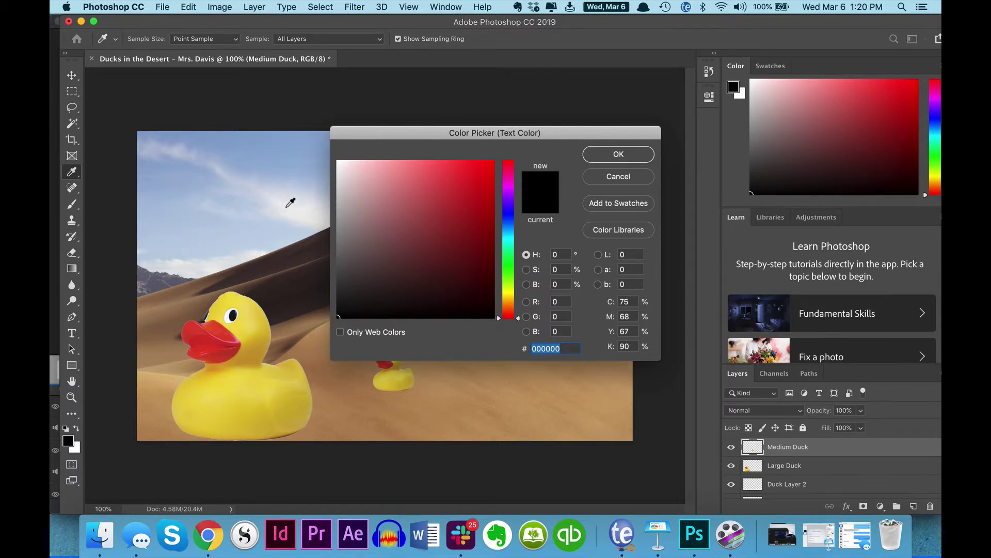
click(274, 160)
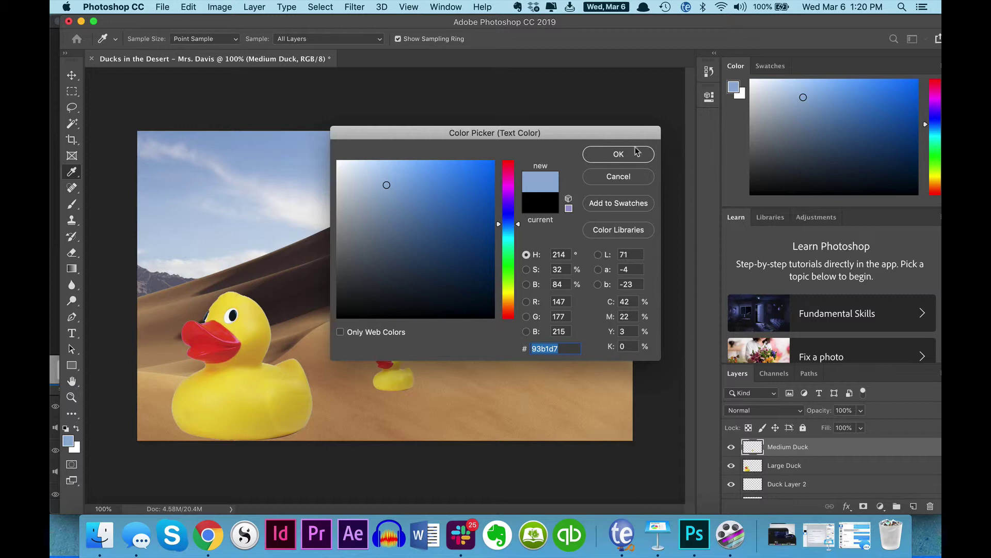
click(625, 156)
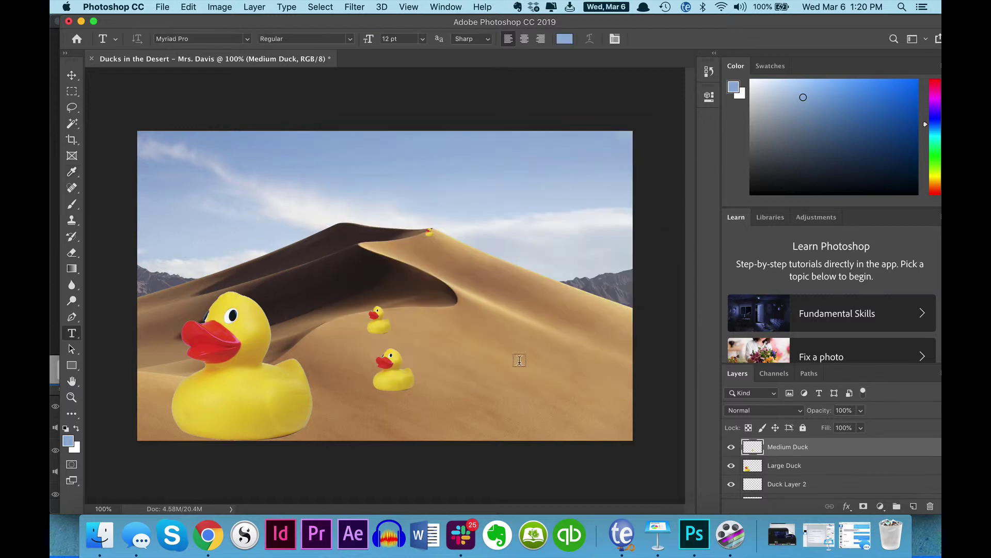
Add the author's name as text on the sand in the right foreground and set its size to 36 pt.
click(464, 417)
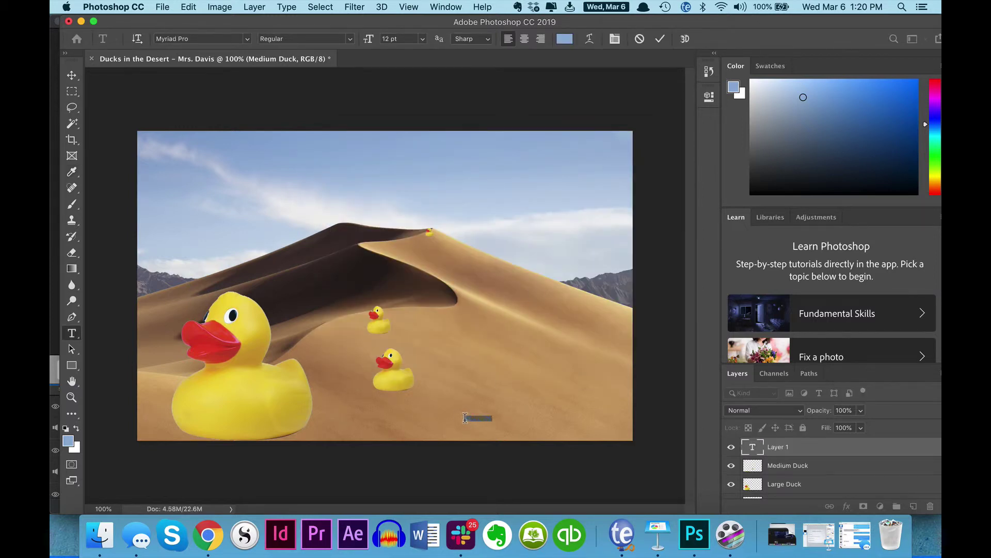
key(BackSpace)
triple_click(468, 417)
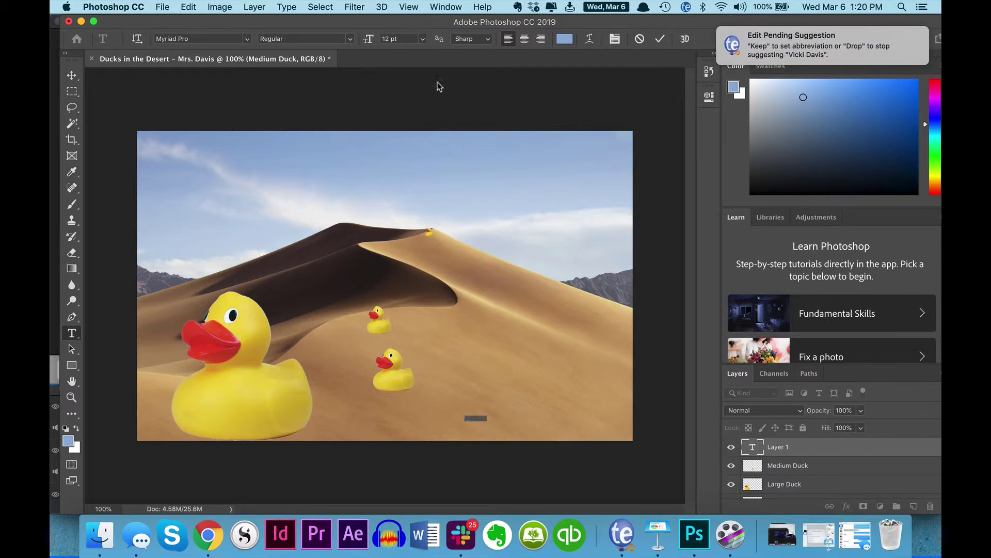
click(422, 39)
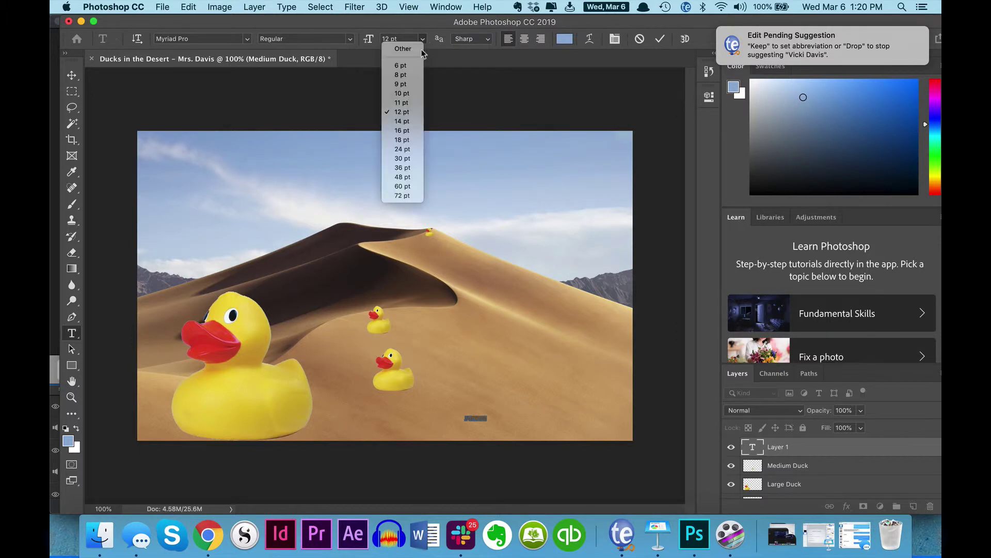
click(413, 168)
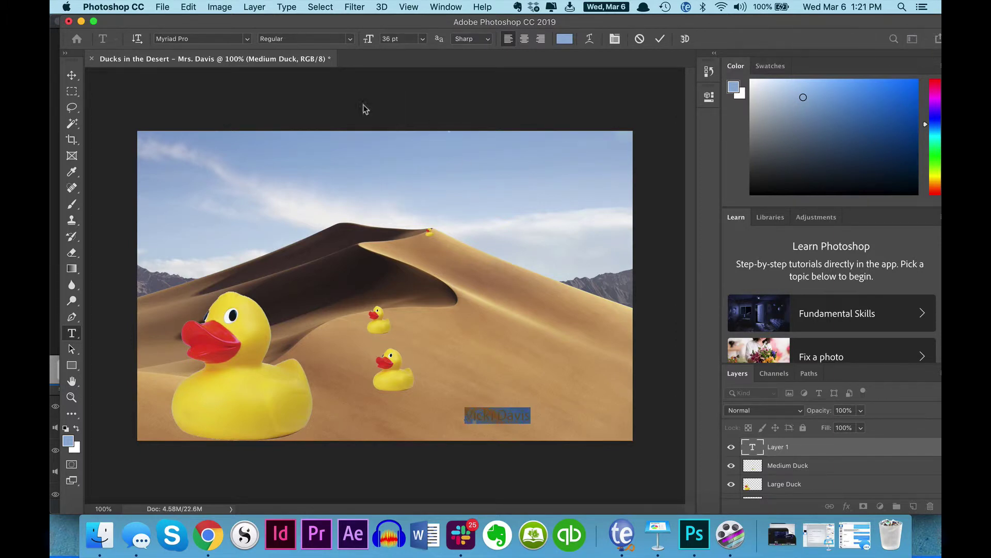
Move the name text into the image's lower-right corner and review the stack of layers.
click(72, 75)
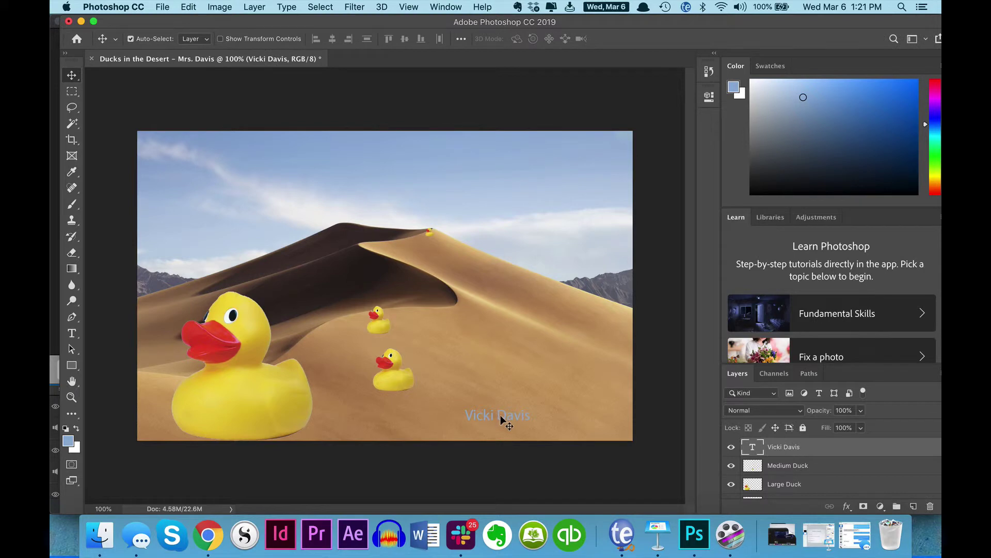
drag(503, 419, 589, 429)
scroll(829, 472, down, 3)
scroll(829, 473, up, 3)
scroll(829, 472, down, 3)
scroll(829, 473, up, 3)
scroll(829, 472, down, 3)
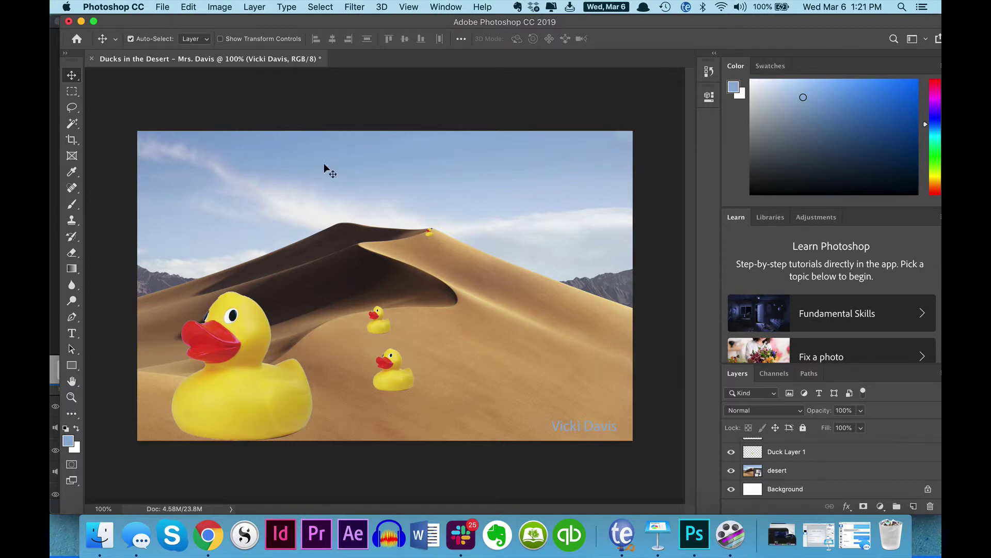
Quick-export the composite as a PNG named Ducks in the Desert - VAD.png to the Desktop.
click(162, 7)
mouse_move(205, 168)
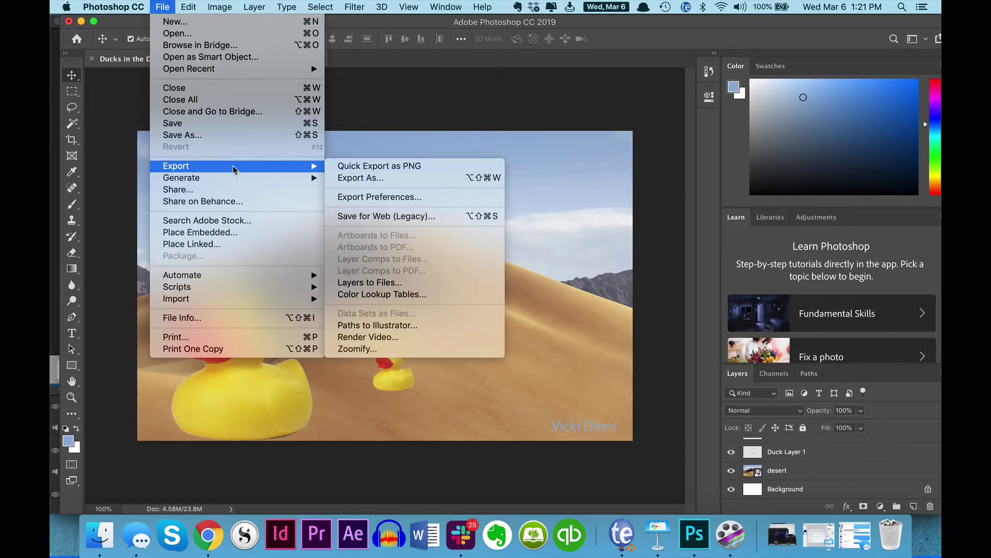
click(372, 166)
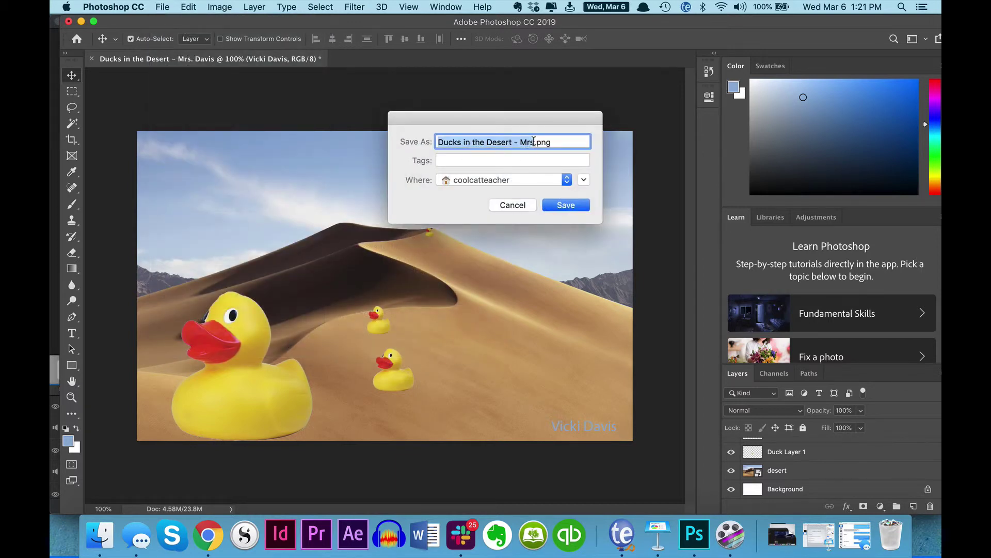
drag(533, 141, 523, 141)
text(VAD)
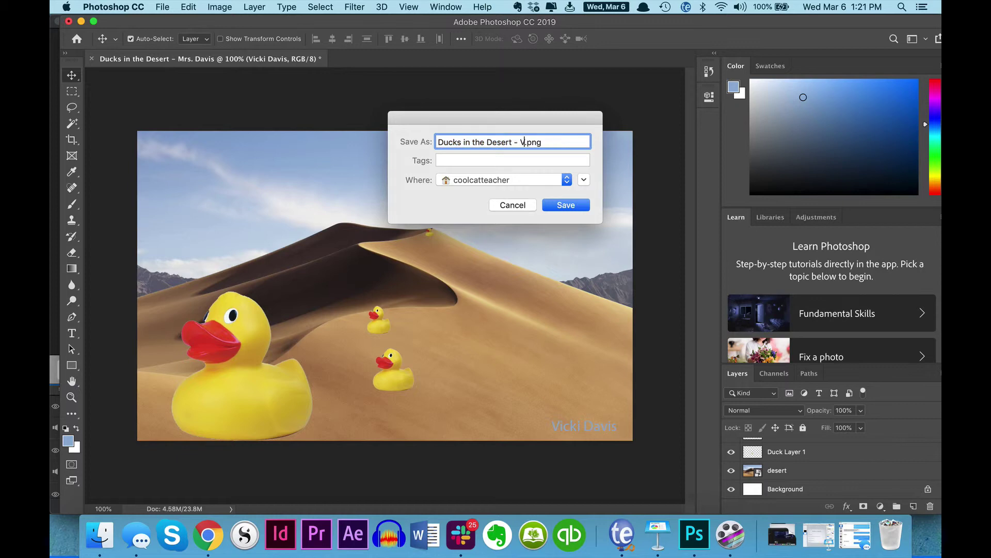
click(503, 180)
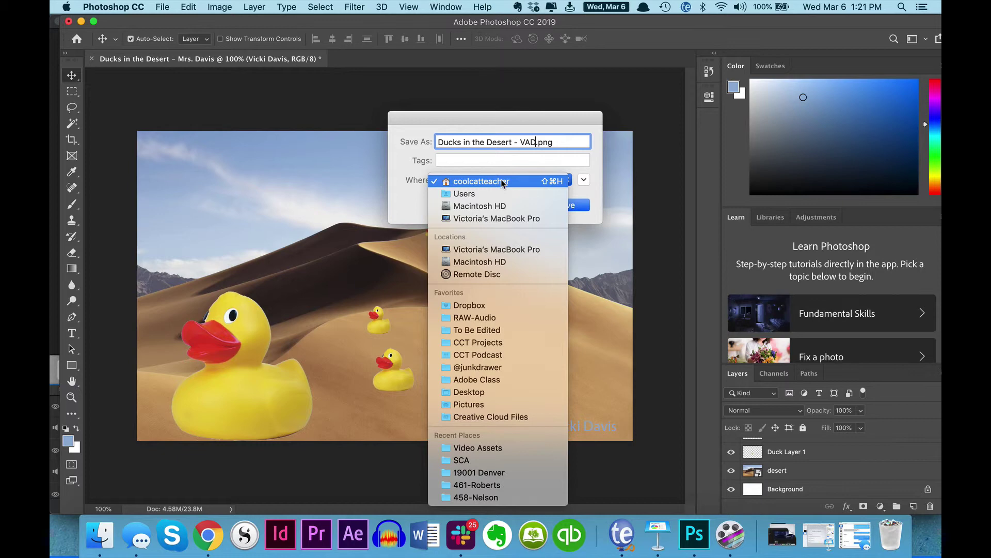
click(464, 392)
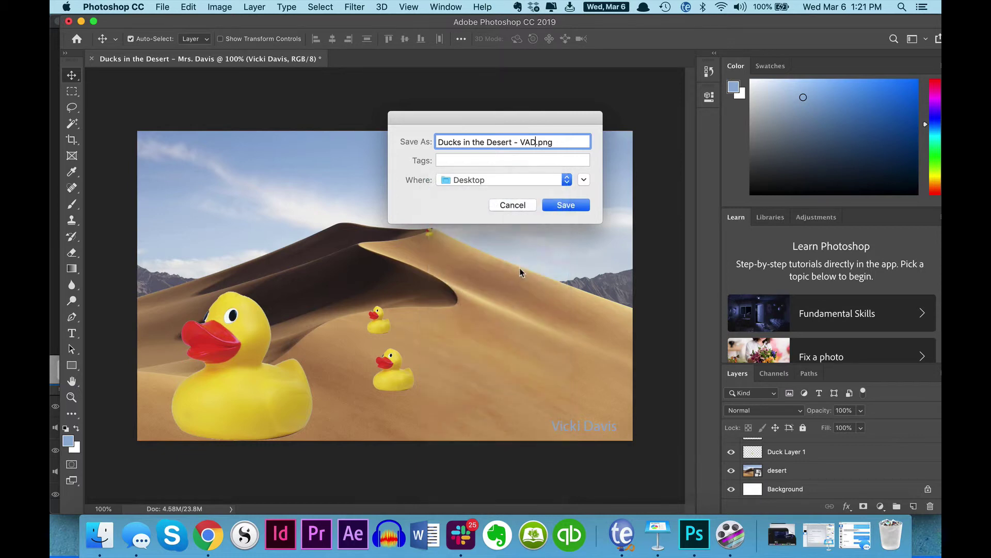
click(559, 206)
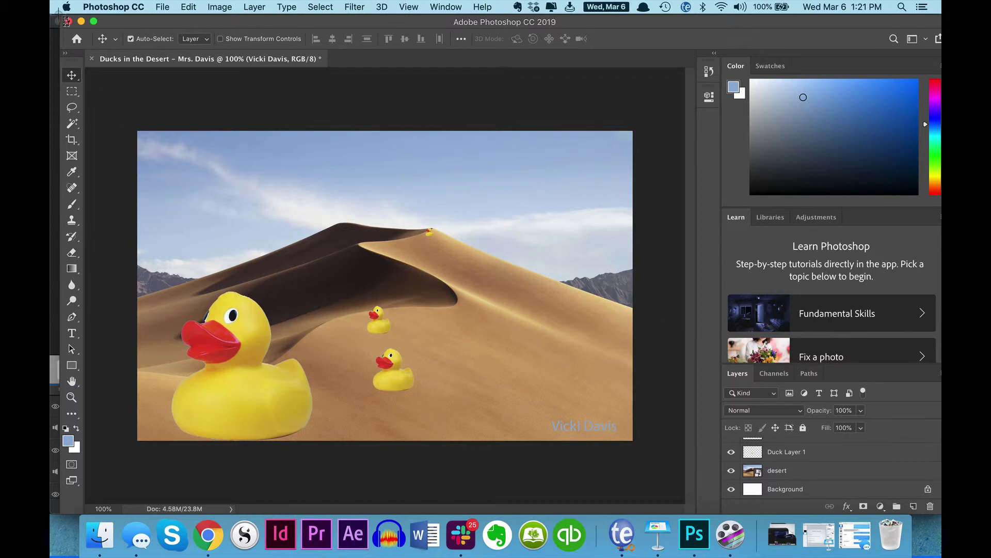
Take a screenshot of the whole Photoshop window, including the layers, and open the capture for markup.
drag(61, 1, 937, 512)
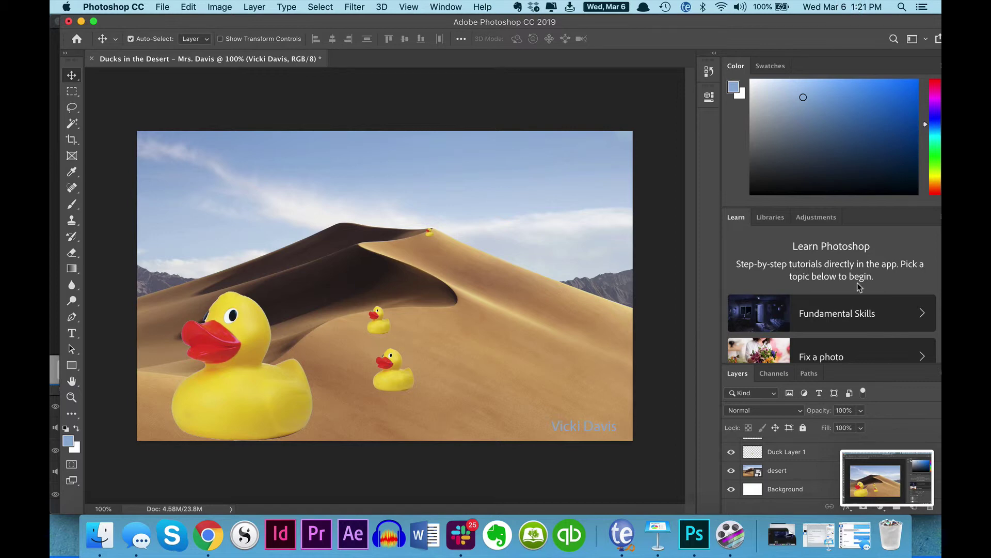
click(881, 475)
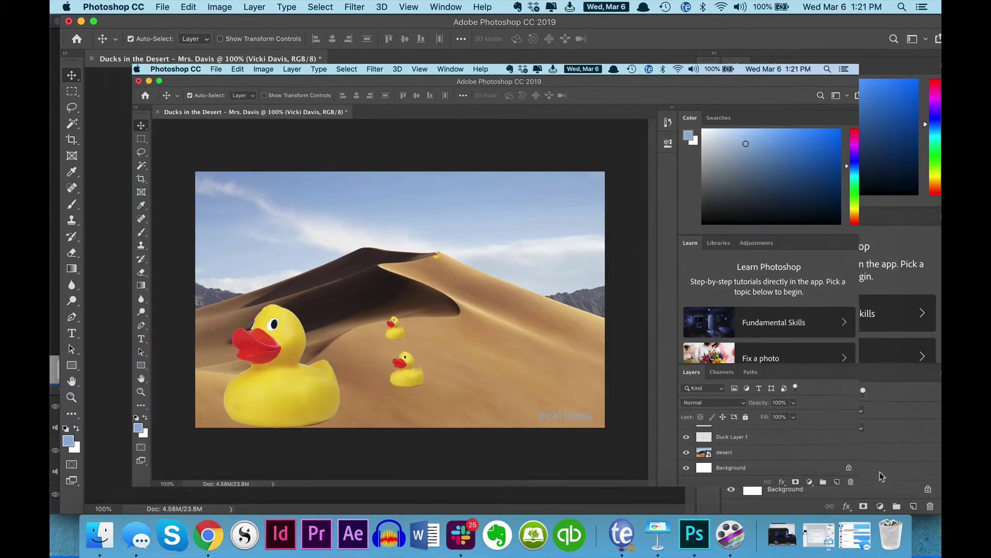
click(161, 7)
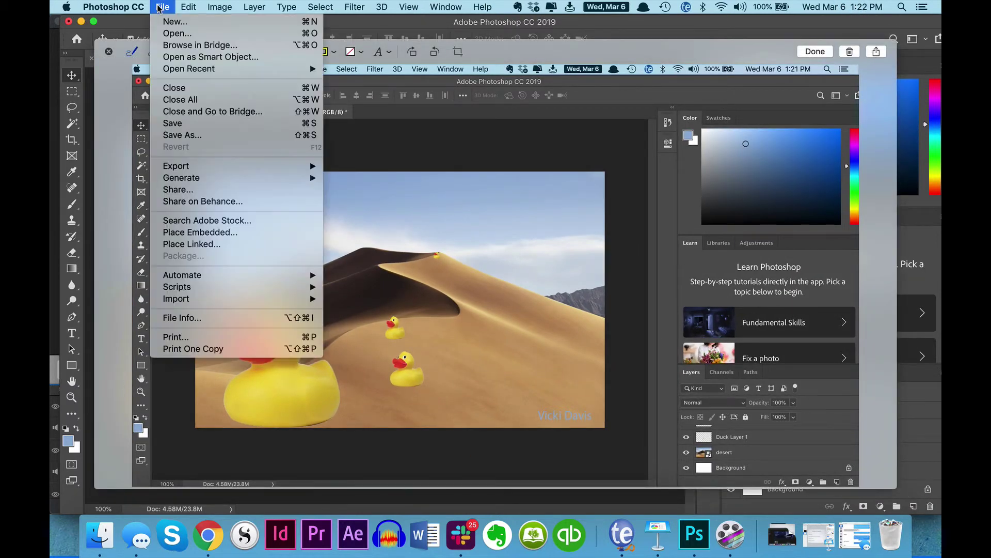
click(185, 136)
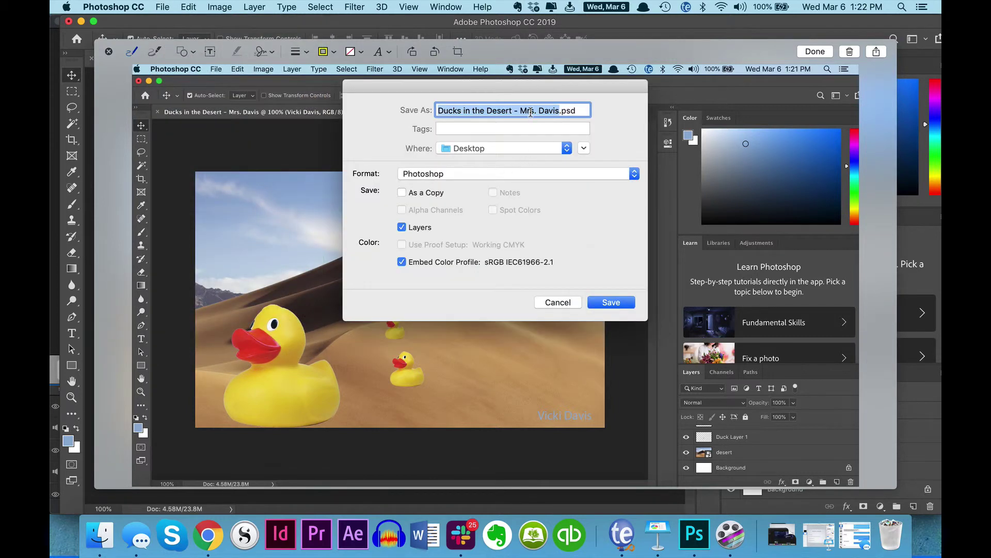
text(screenshot)
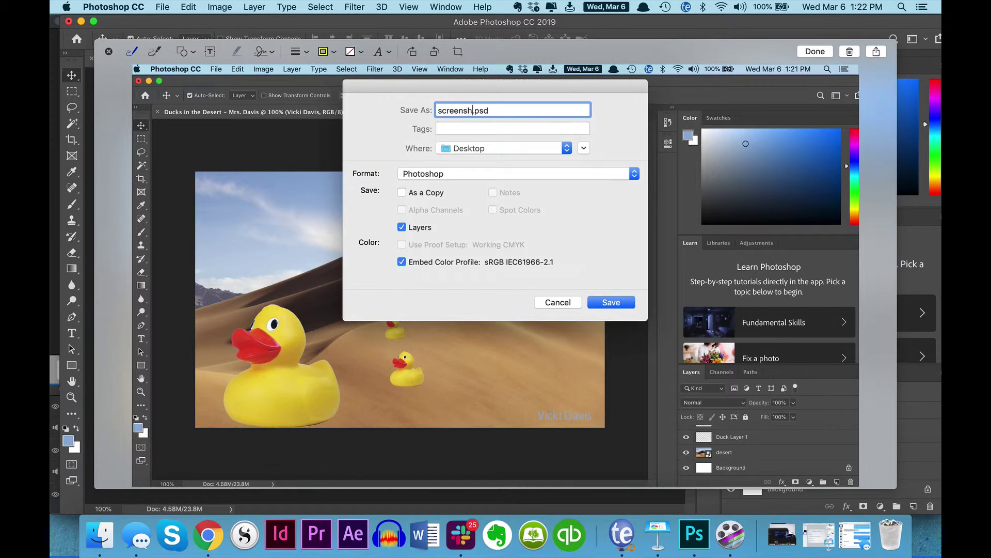
text(-)
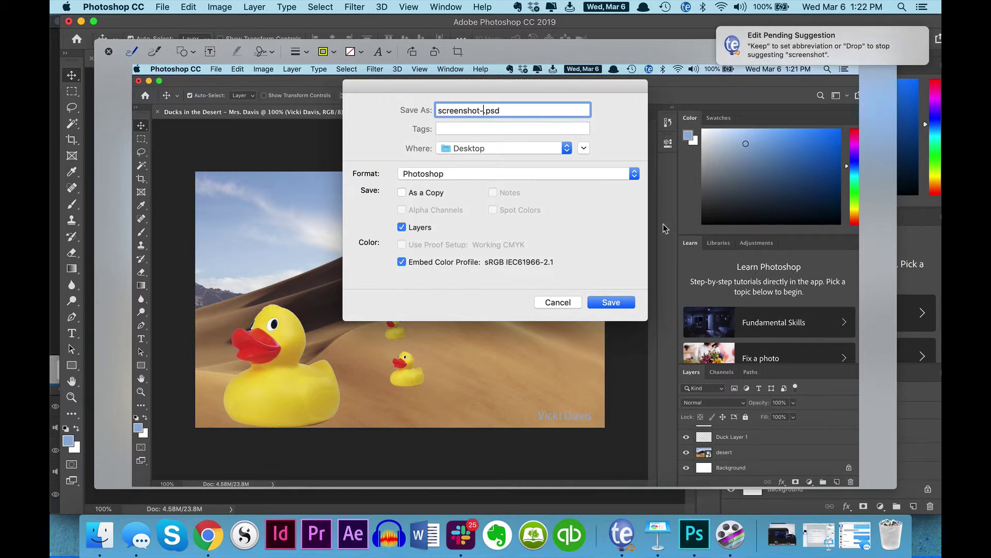
click(558, 303)
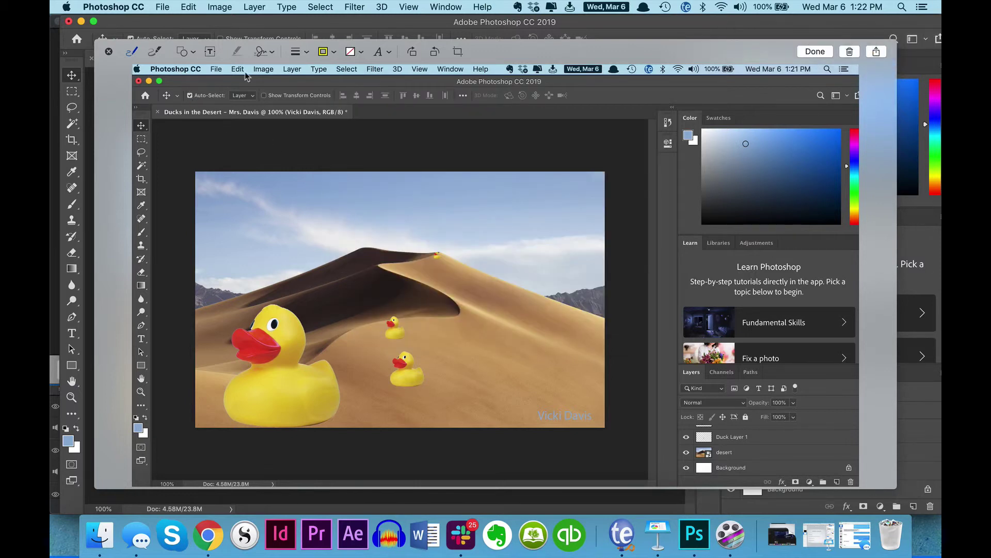
Open the captured screenshot in Preview and save it to the Desktop as a PNG named photoshop-screenshot.
drag(489, 51, 440, 28)
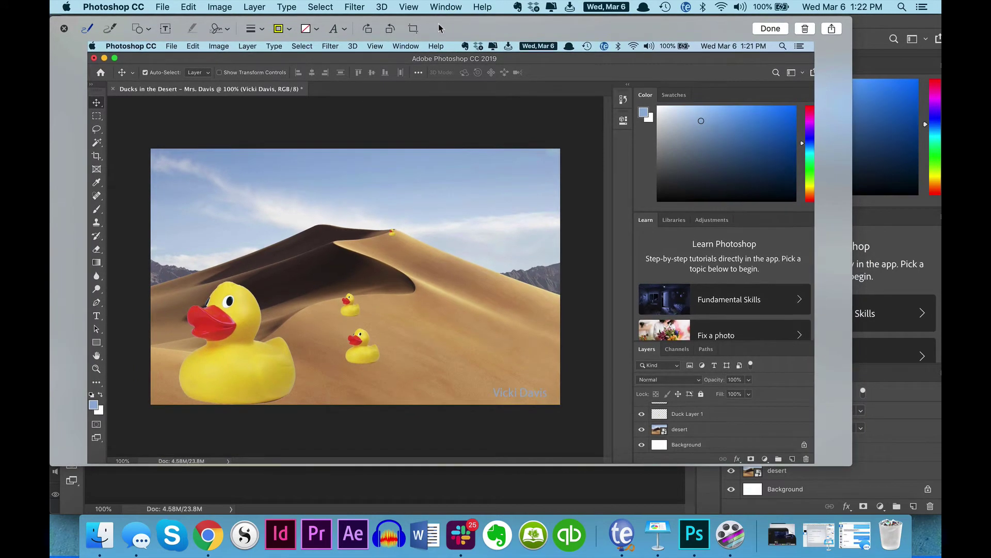
click(832, 30)
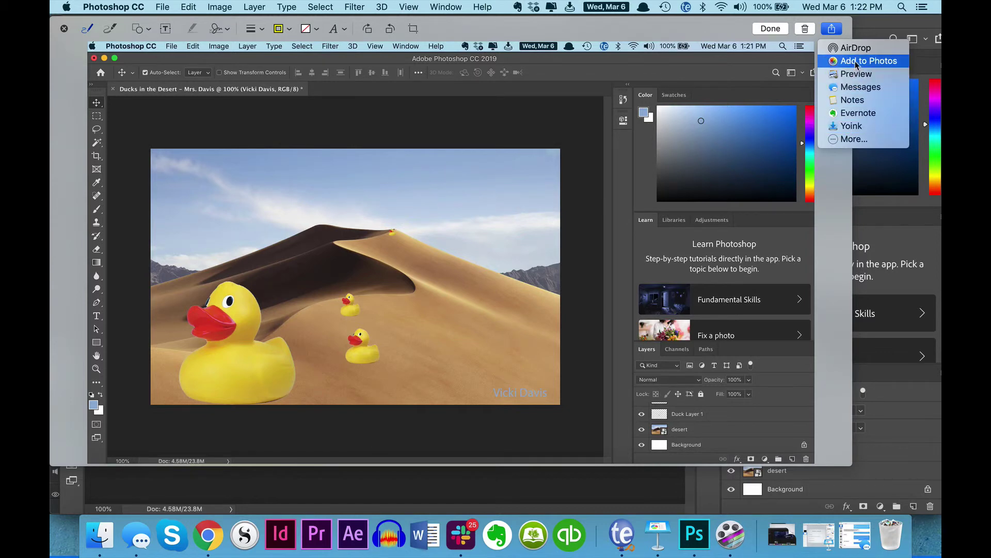
click(846, 74)
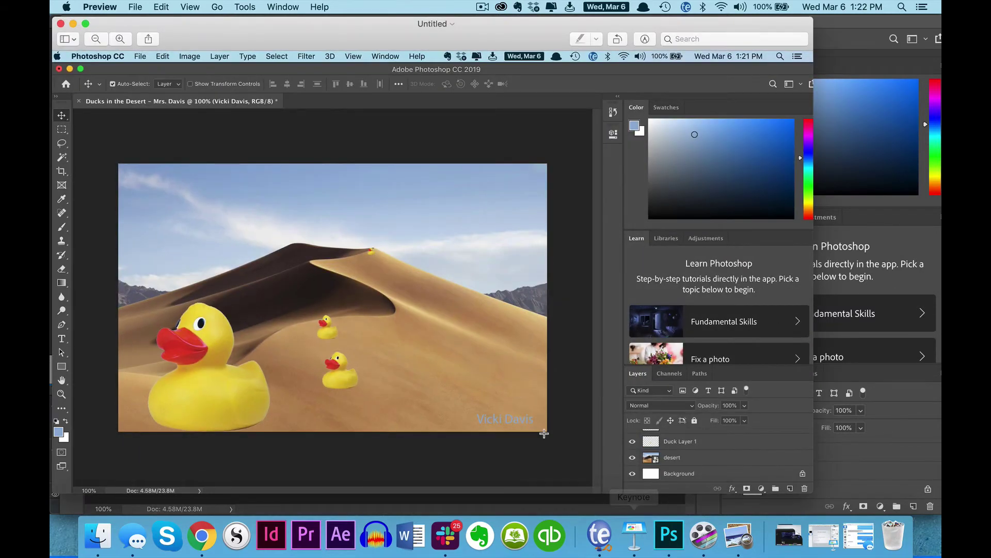
click(141, 7)
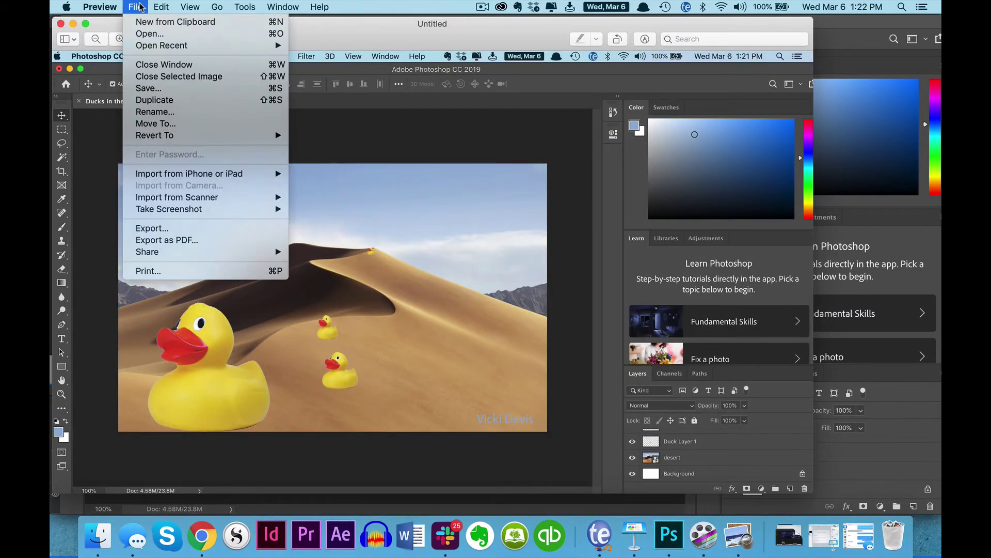
click(163, 89)
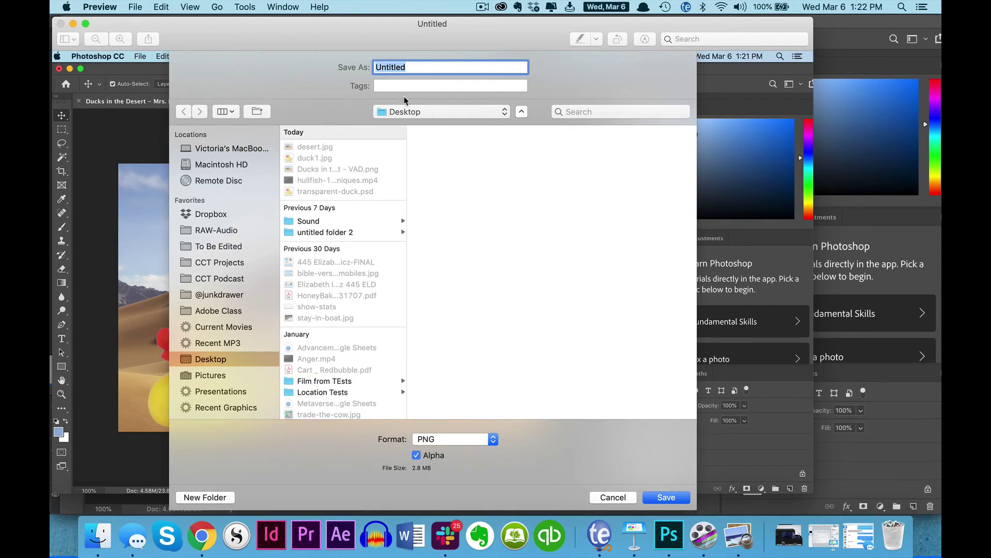
text(photoshop-screenshot)
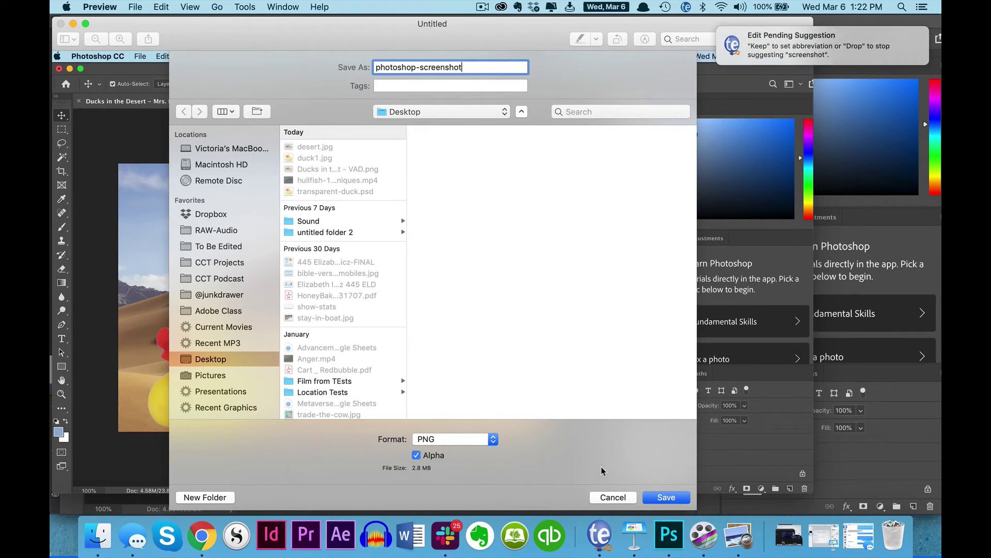
click(664, 498)
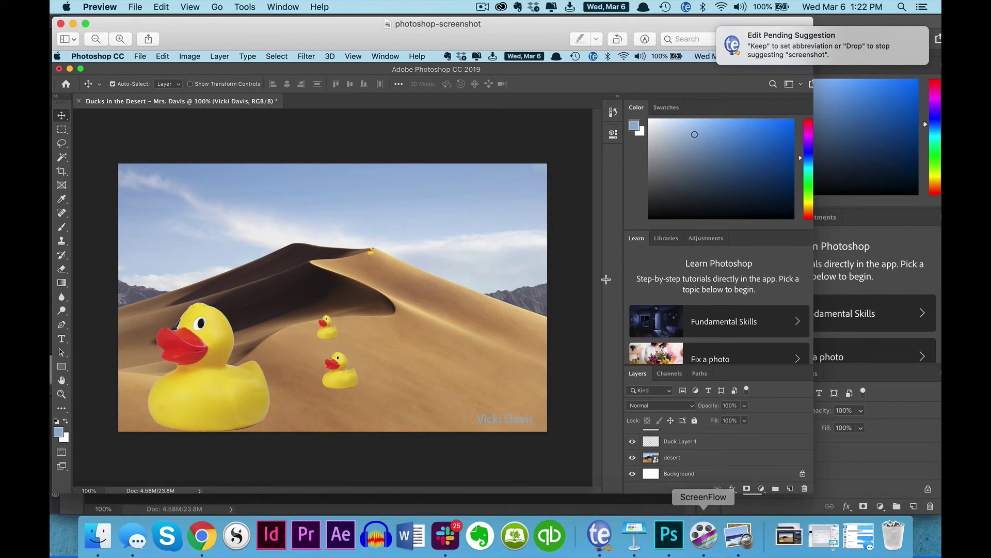
click(482, 6)
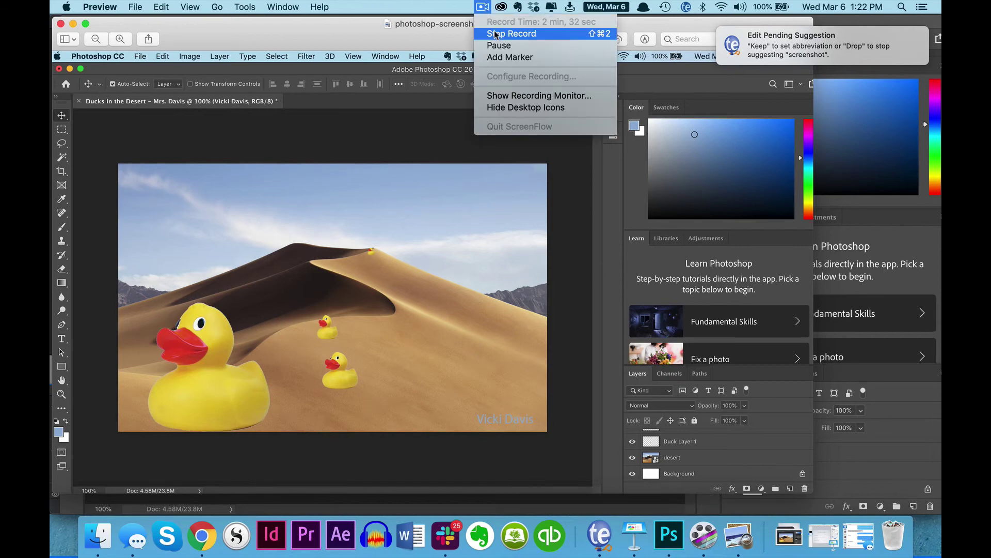